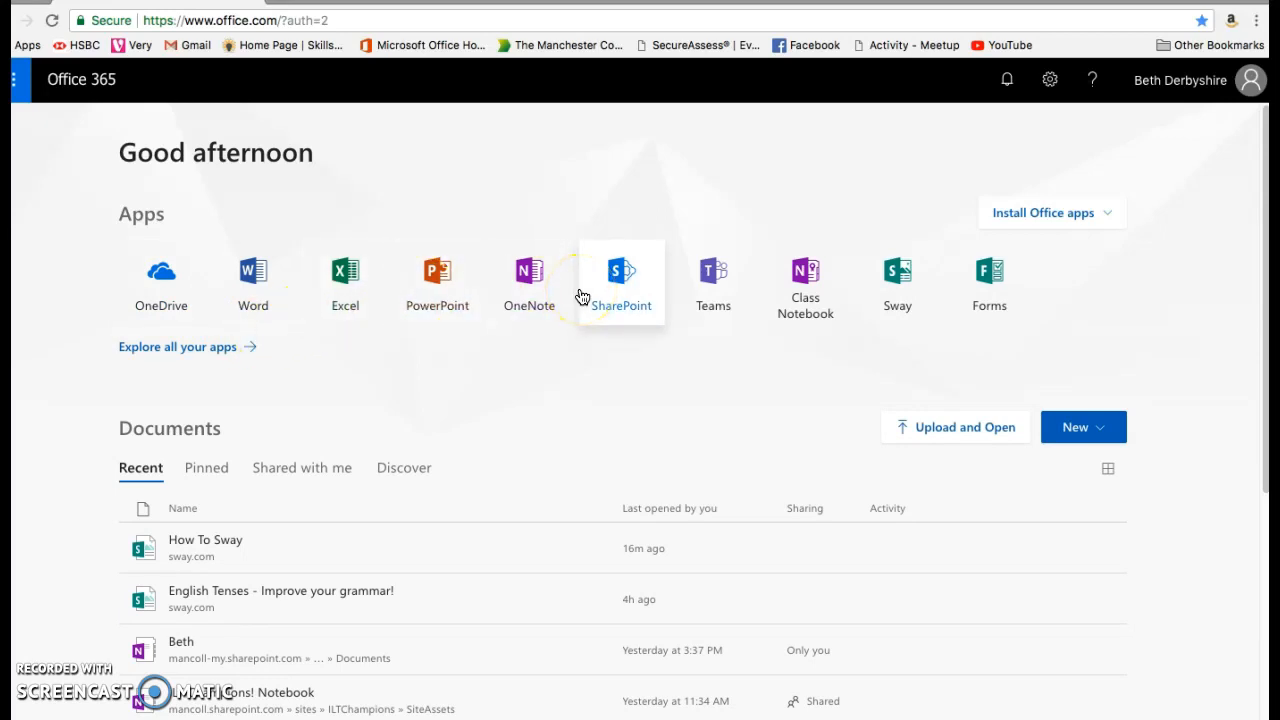
Open Sway from the Office 365 apps and start a new Sway from the Presentation template.
click(907, 278)
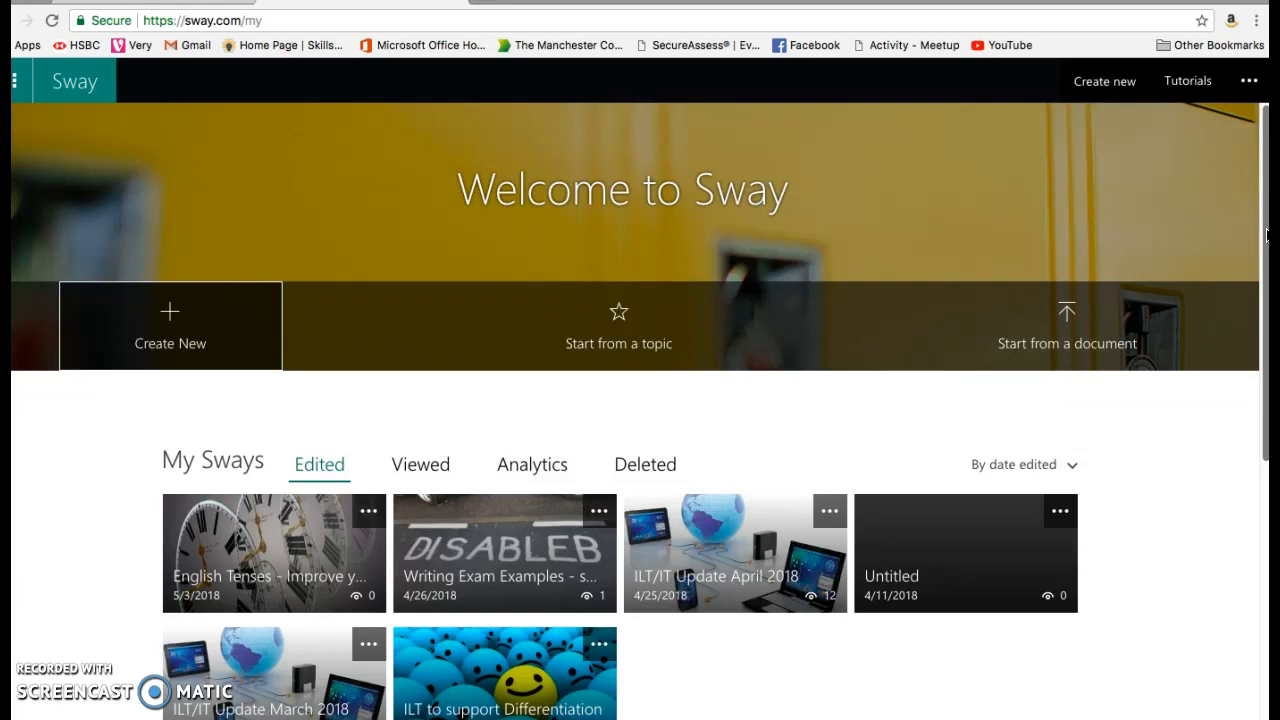
drag(1264, 234, 1262, 537)
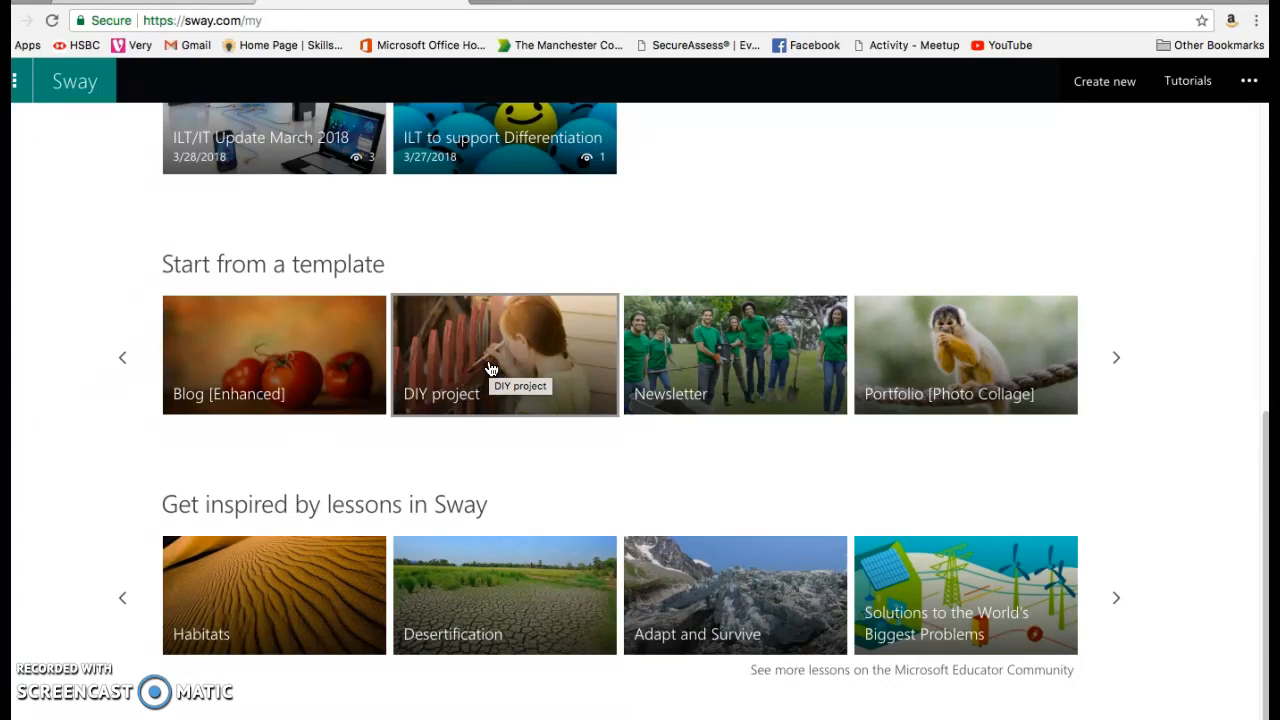
click(1118, 358)
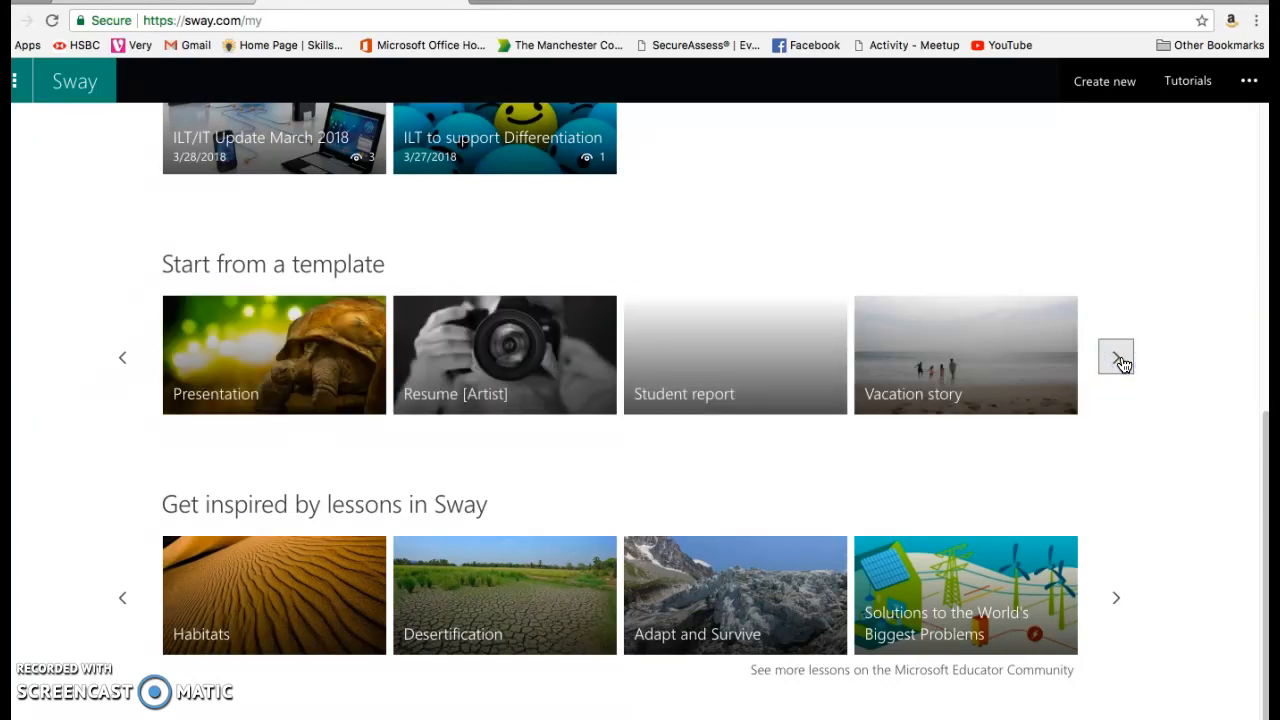
click(352, 377)
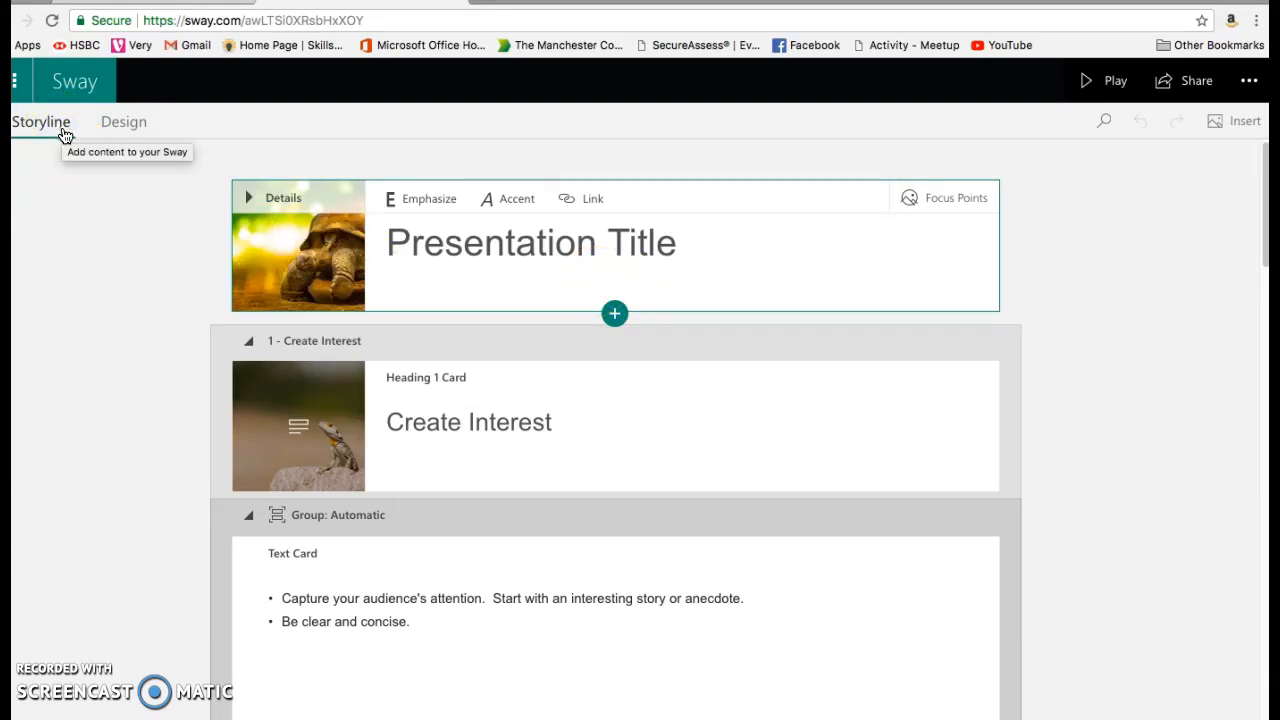
Preview the template in Design view, going through its sections from the title to the conclusion.
click(137, 133)
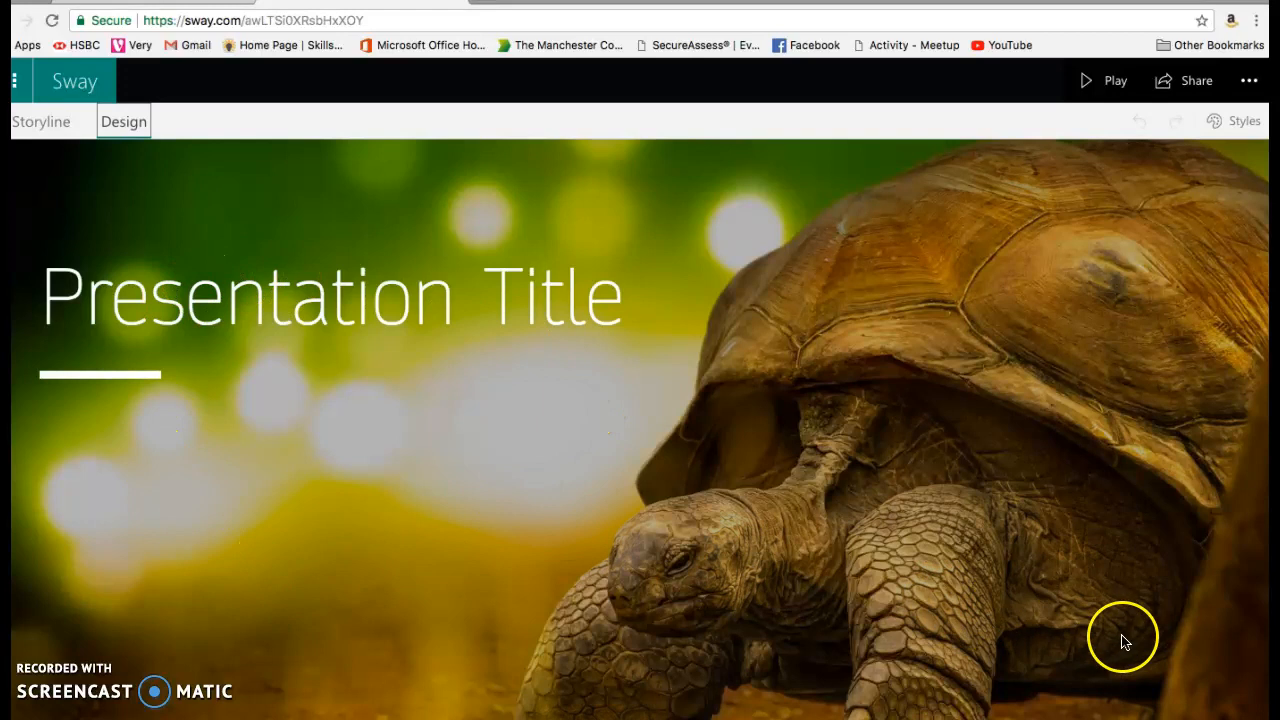
key(Right)
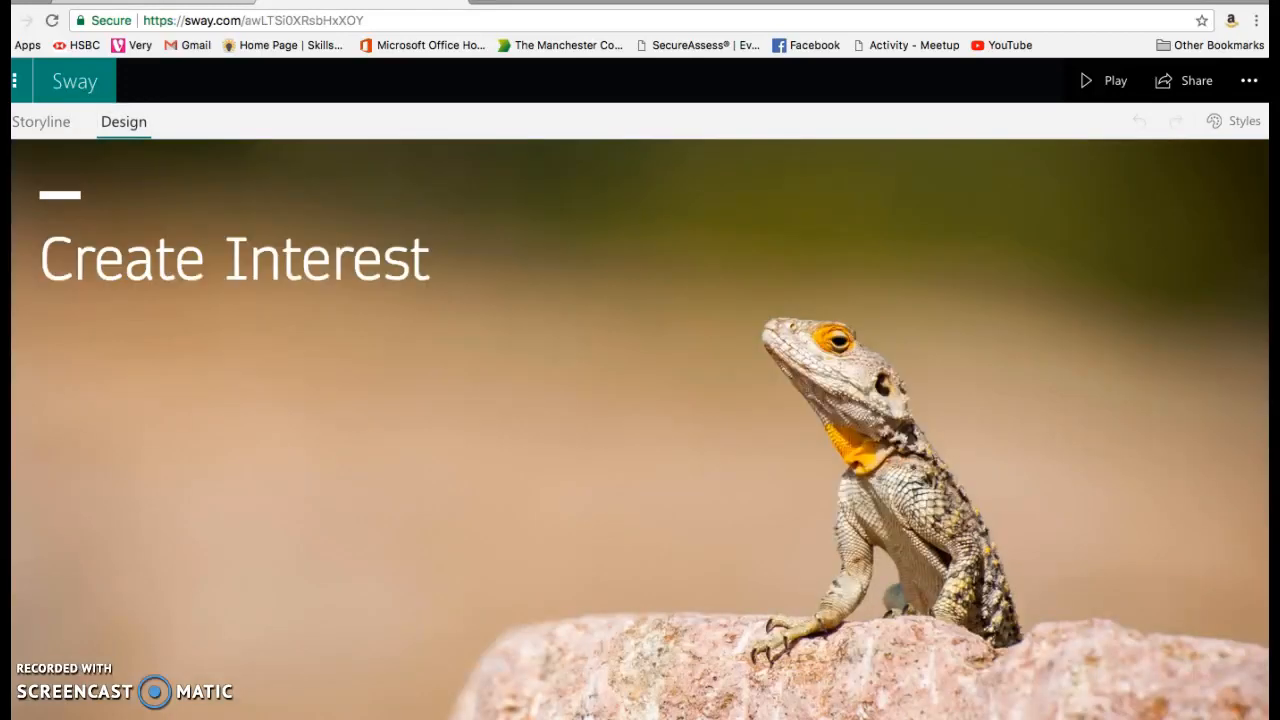
key(Right)
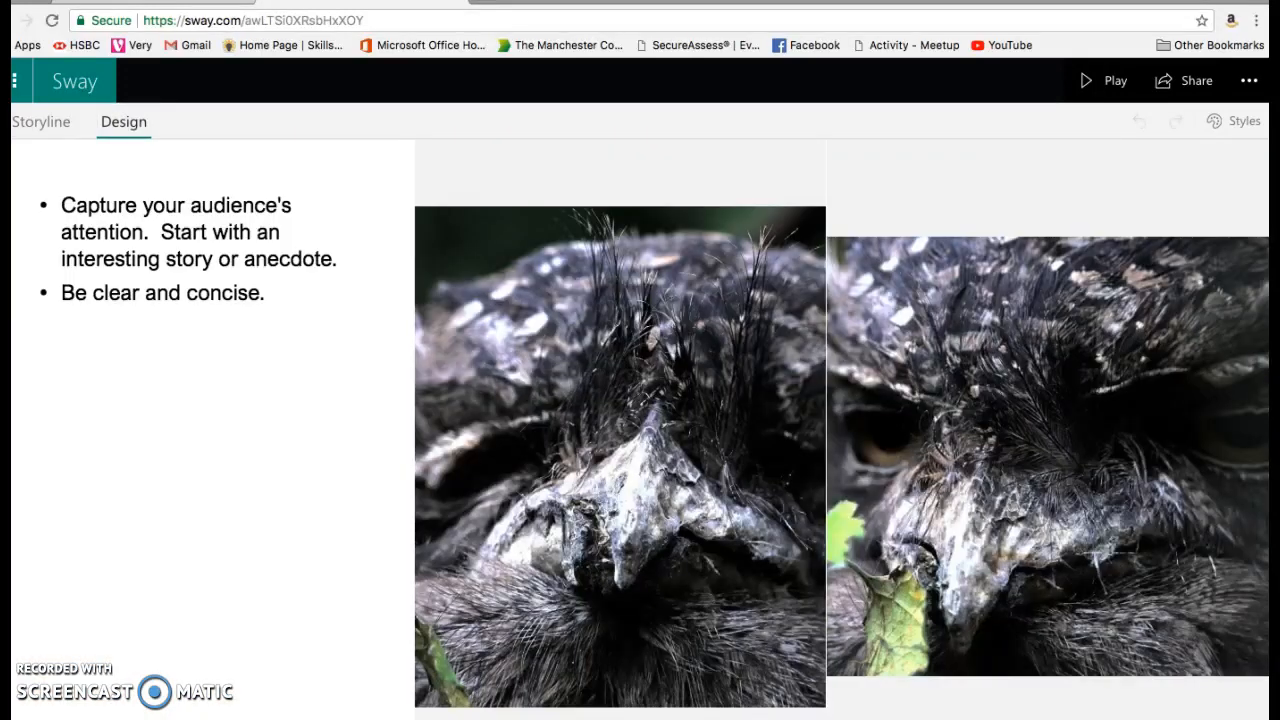
key(Right)
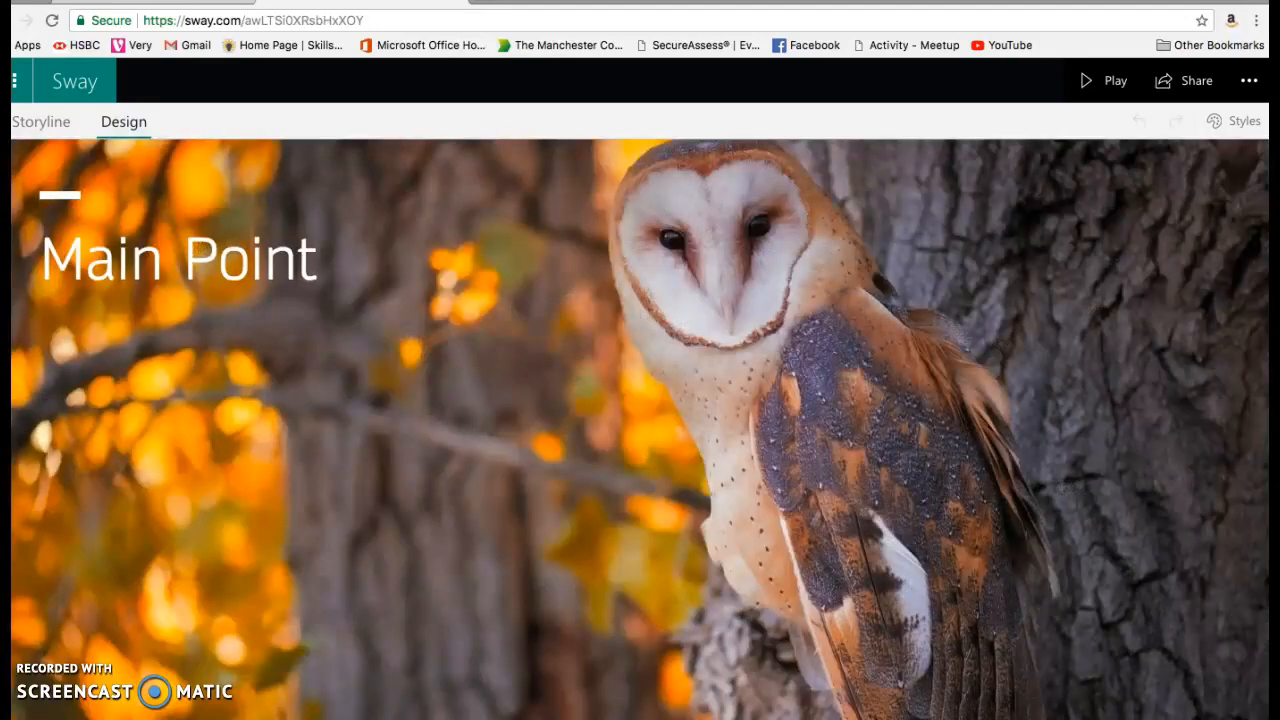
key(Right)
key(Right)
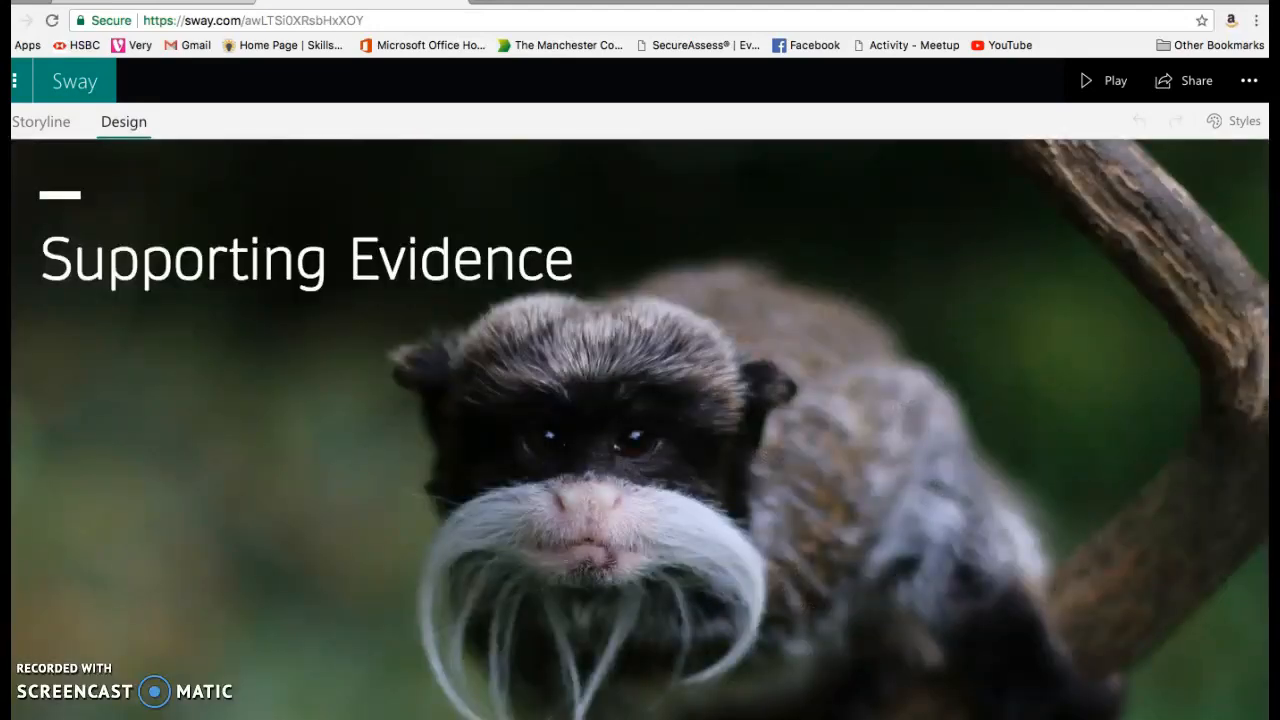
key(Right)
key(Right)
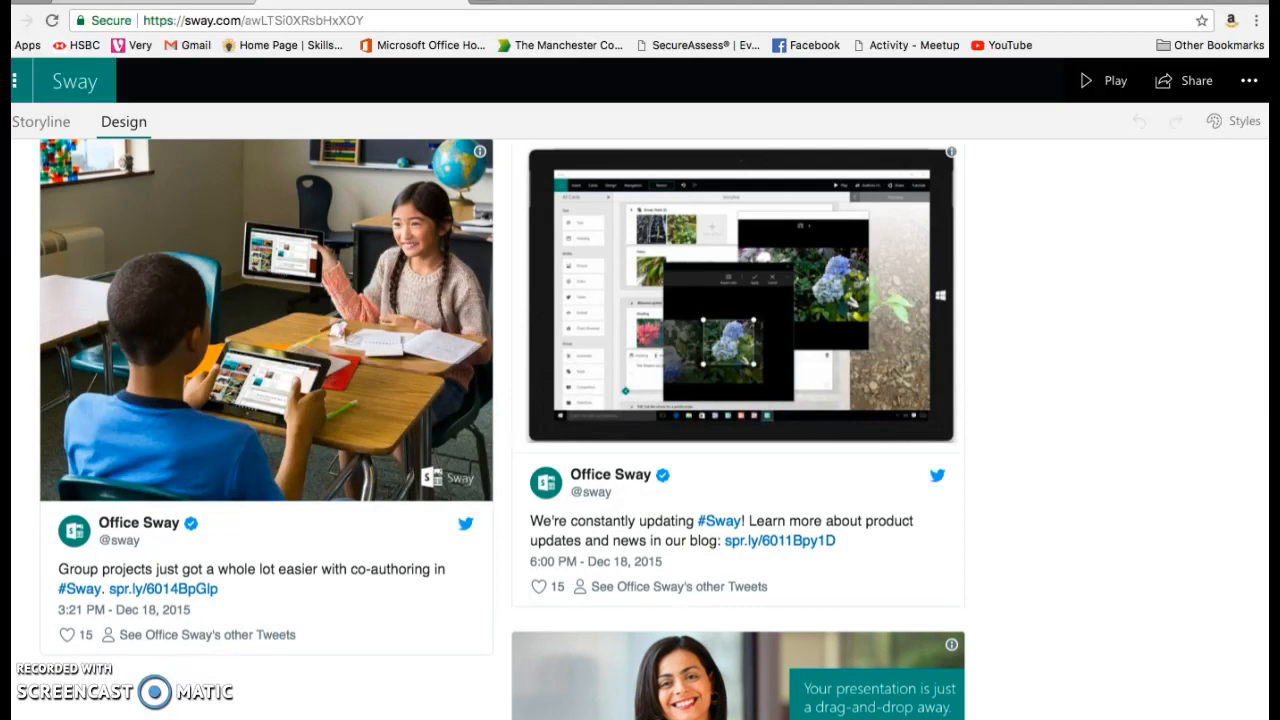
key(Right)
key(Right)
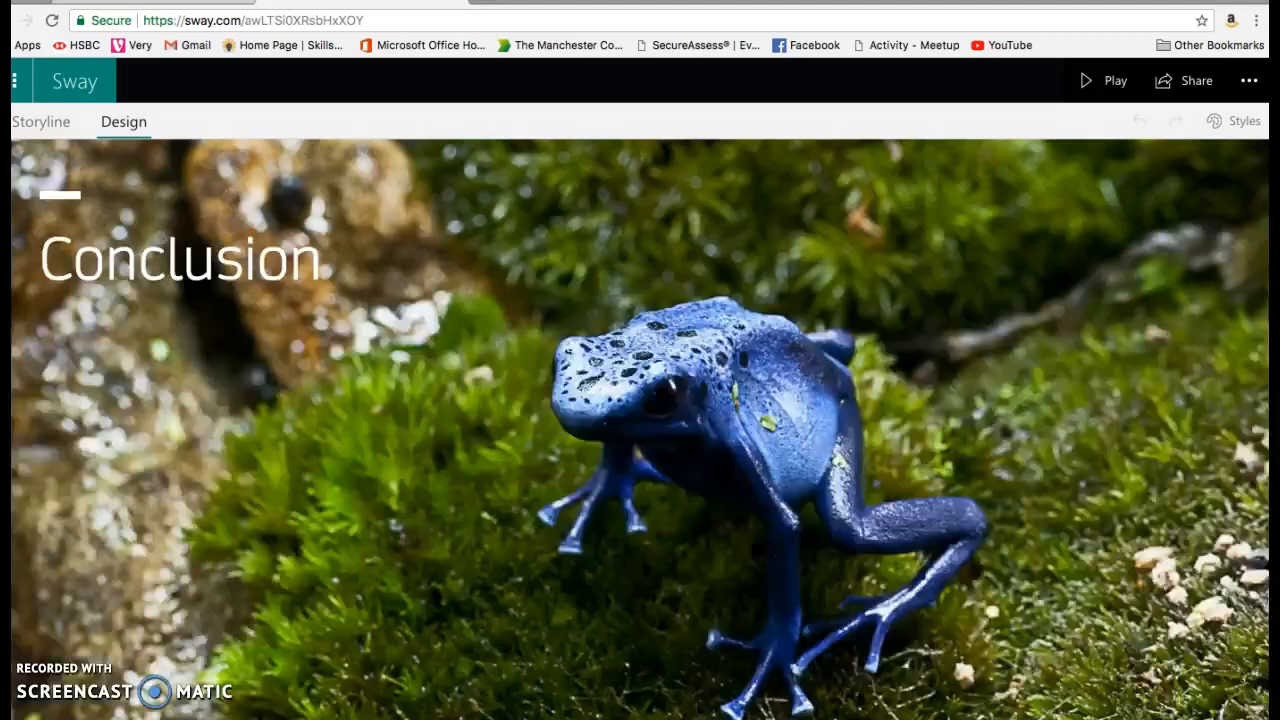
key(Right)
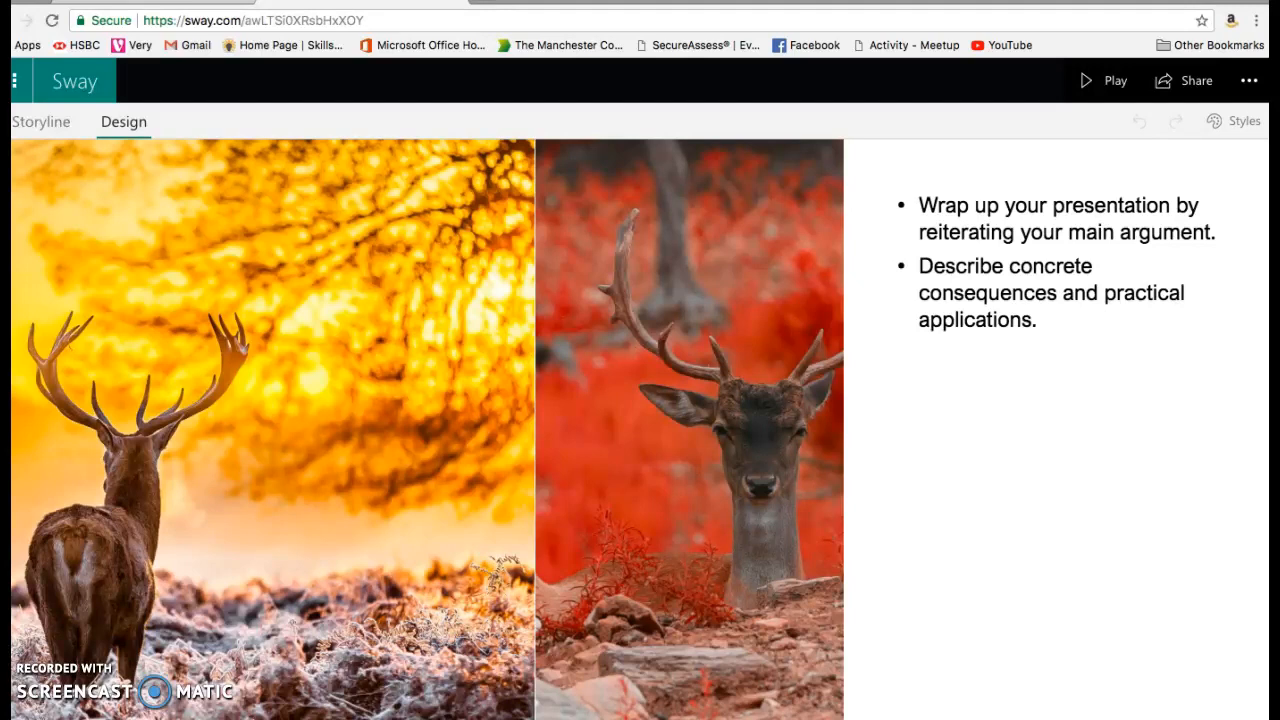
Return to the storyline and replace the title card's text with "Healthy Eating".
click(42, 135)
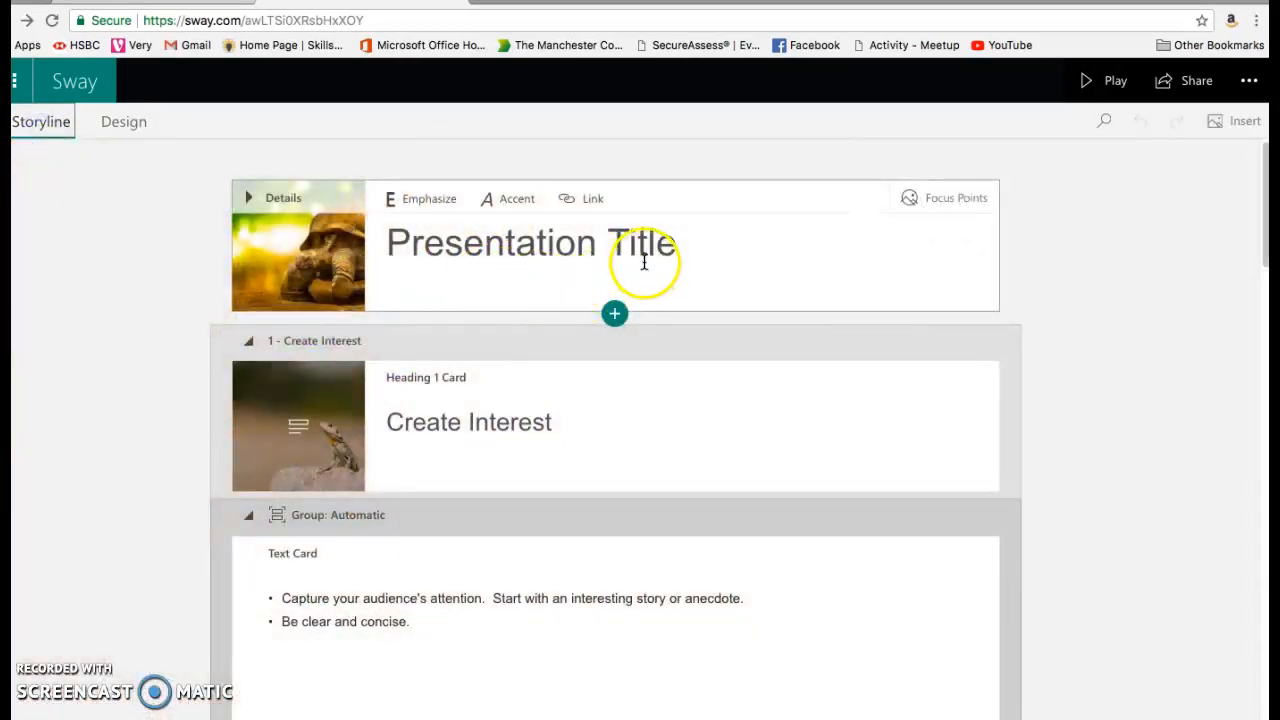
drag(686, 249, 394, 247)
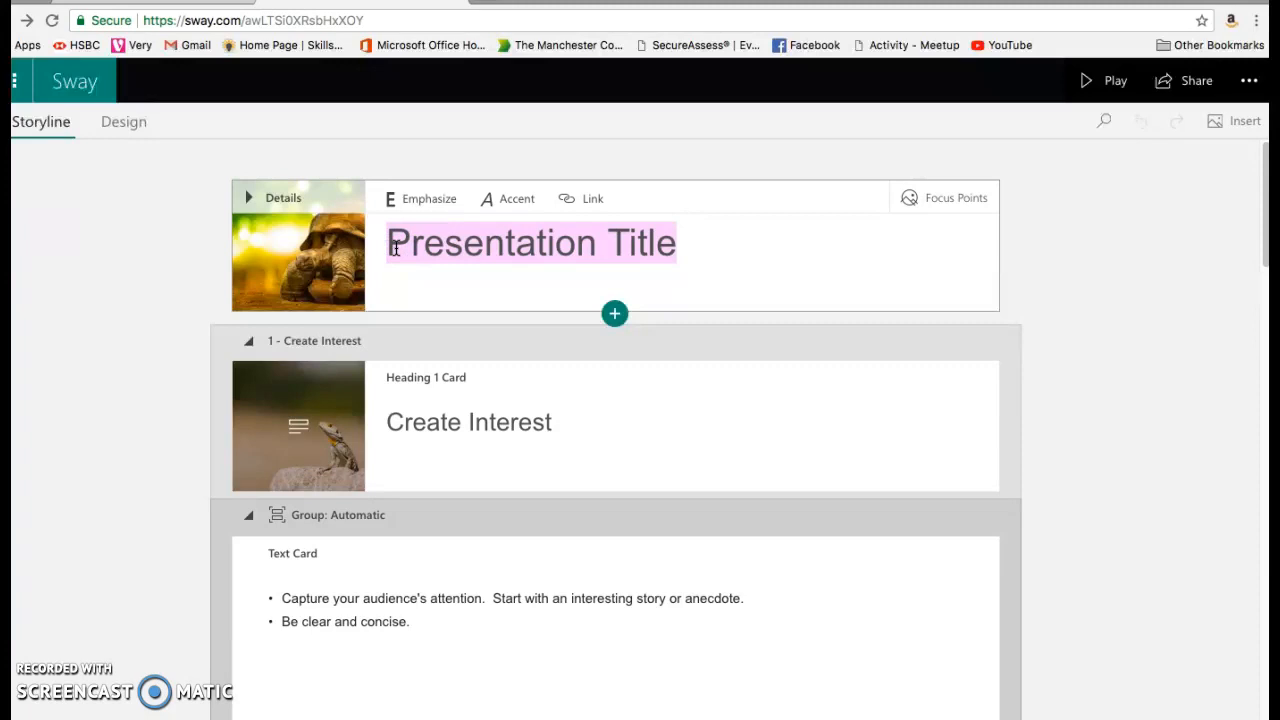
text(Heal)
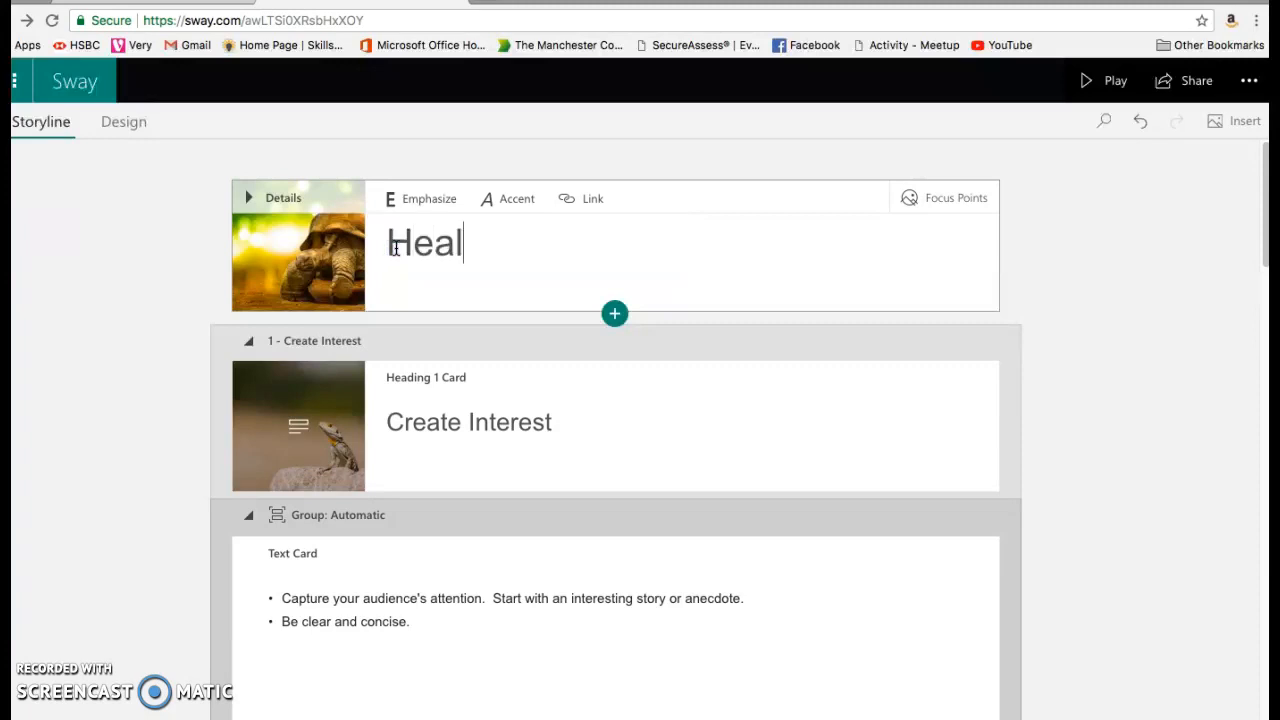
text(thy Eayi)
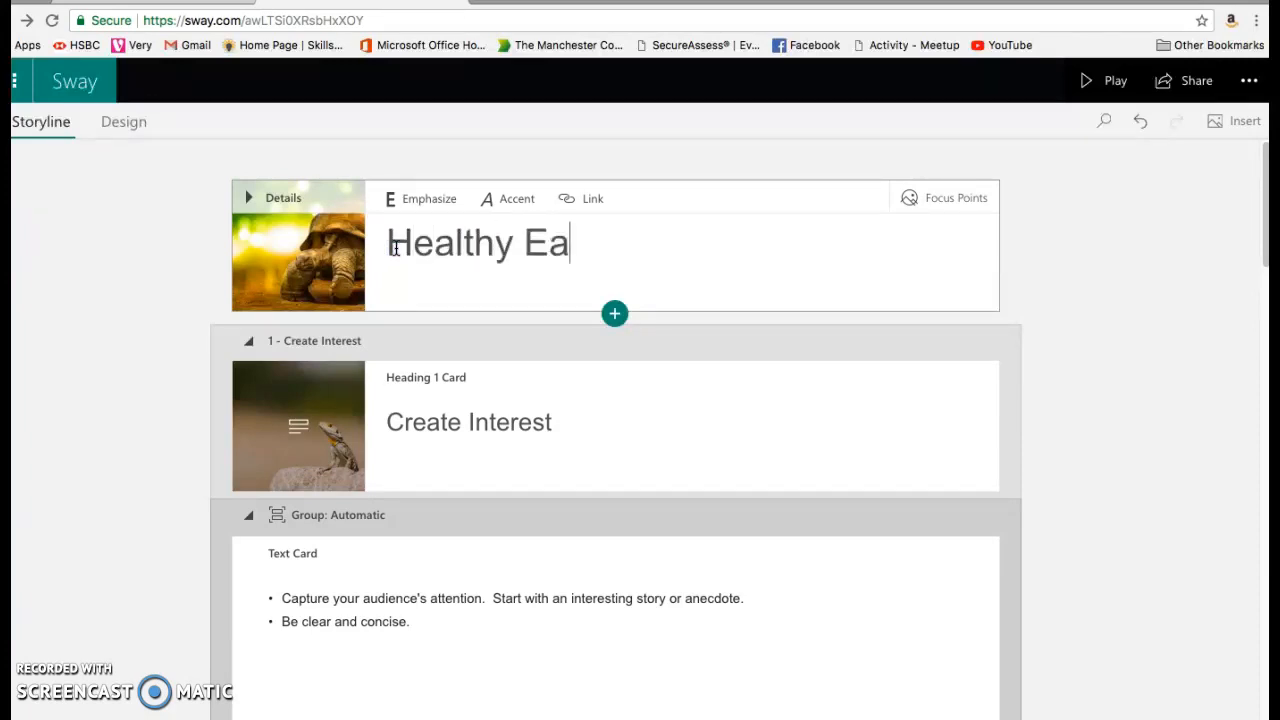
key(BackSpace)
key(BackSpace)
text(ting)
click(388, 232)
click(431, 207)
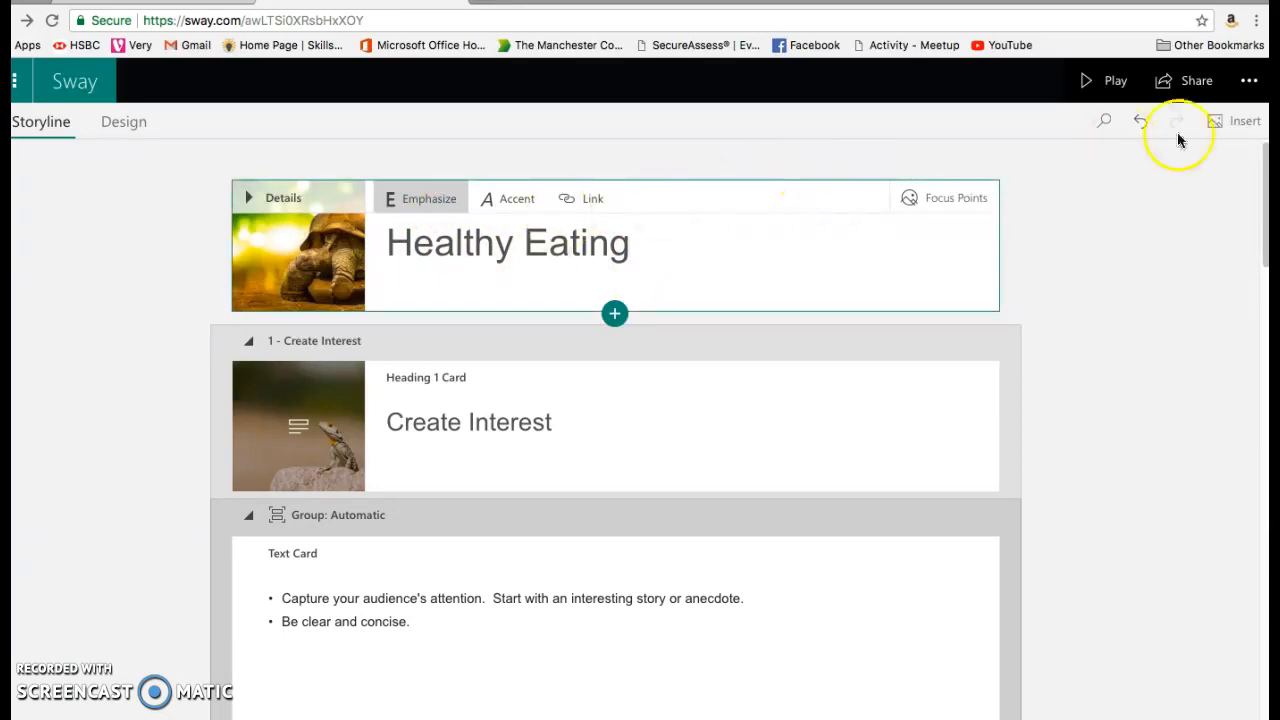
Set the title card's background to the heart-shaped vegetable image from the suggested Healthy Eating search and delete the displaced tortoise image card.
click(1218, 128)
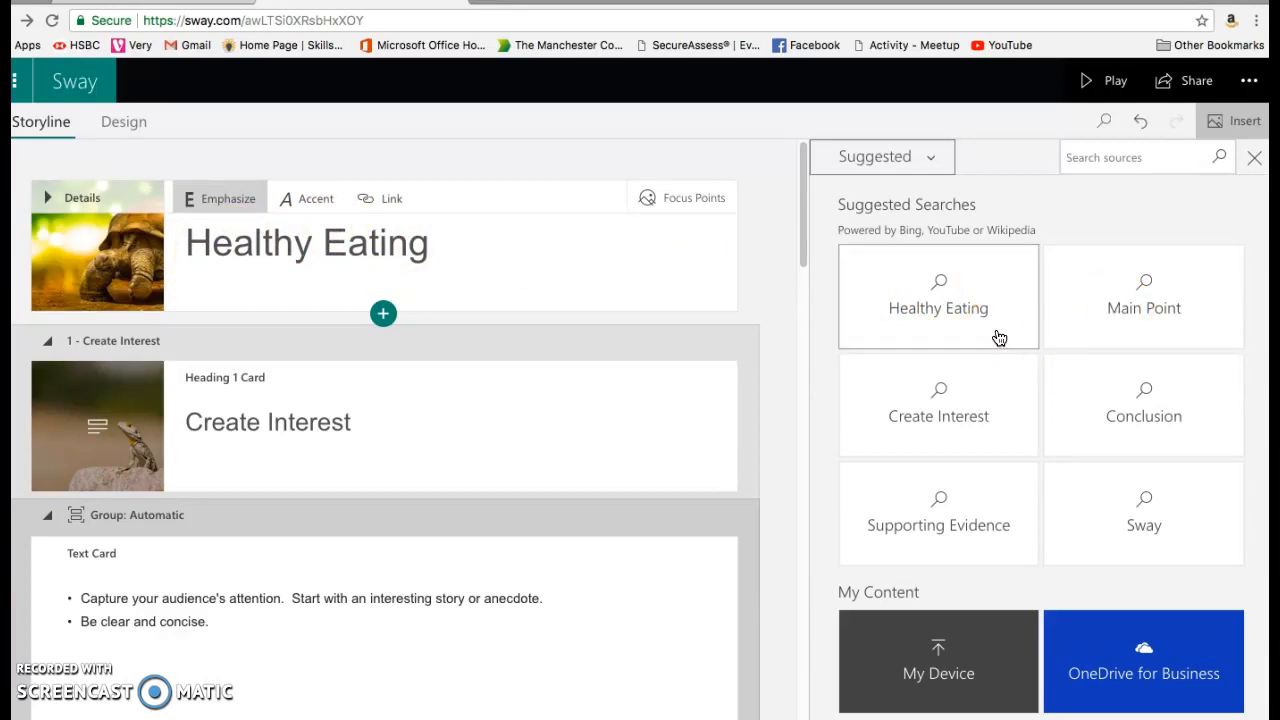
click(942, 294)
click(951, 304)
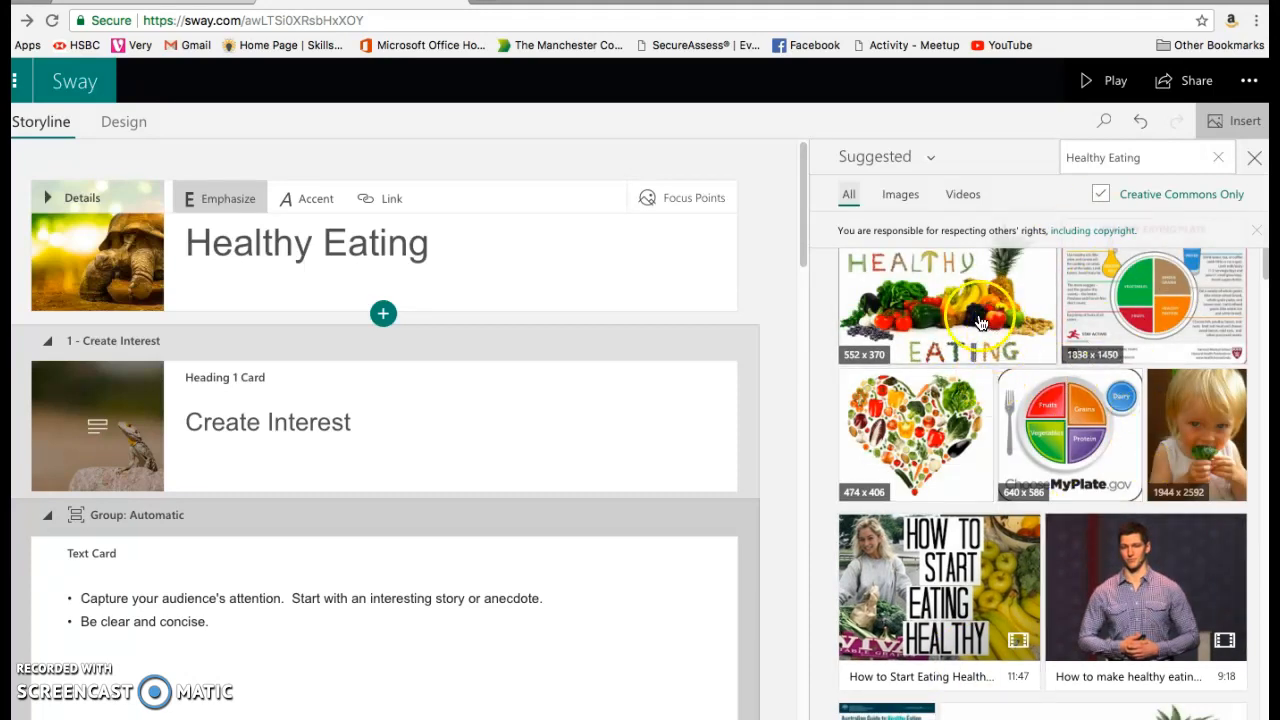
drag(922, 437, 111, 265)
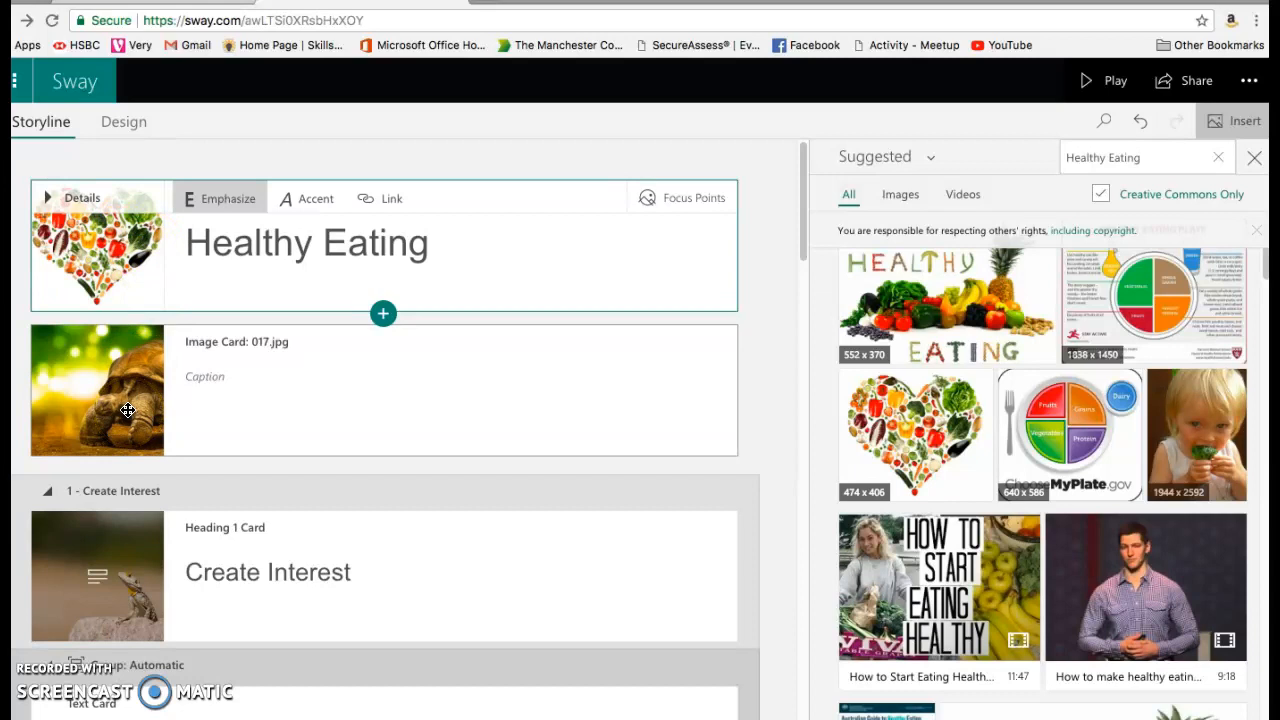
click(226, 438)
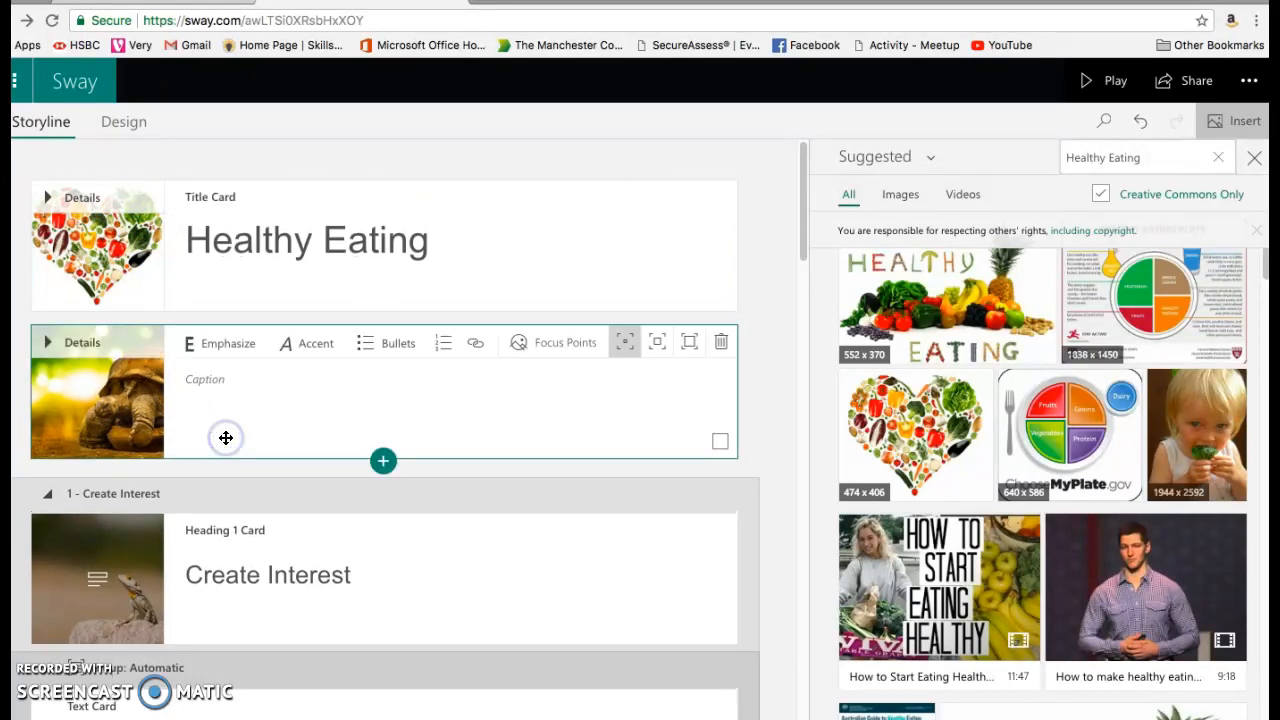
click(719, 345)
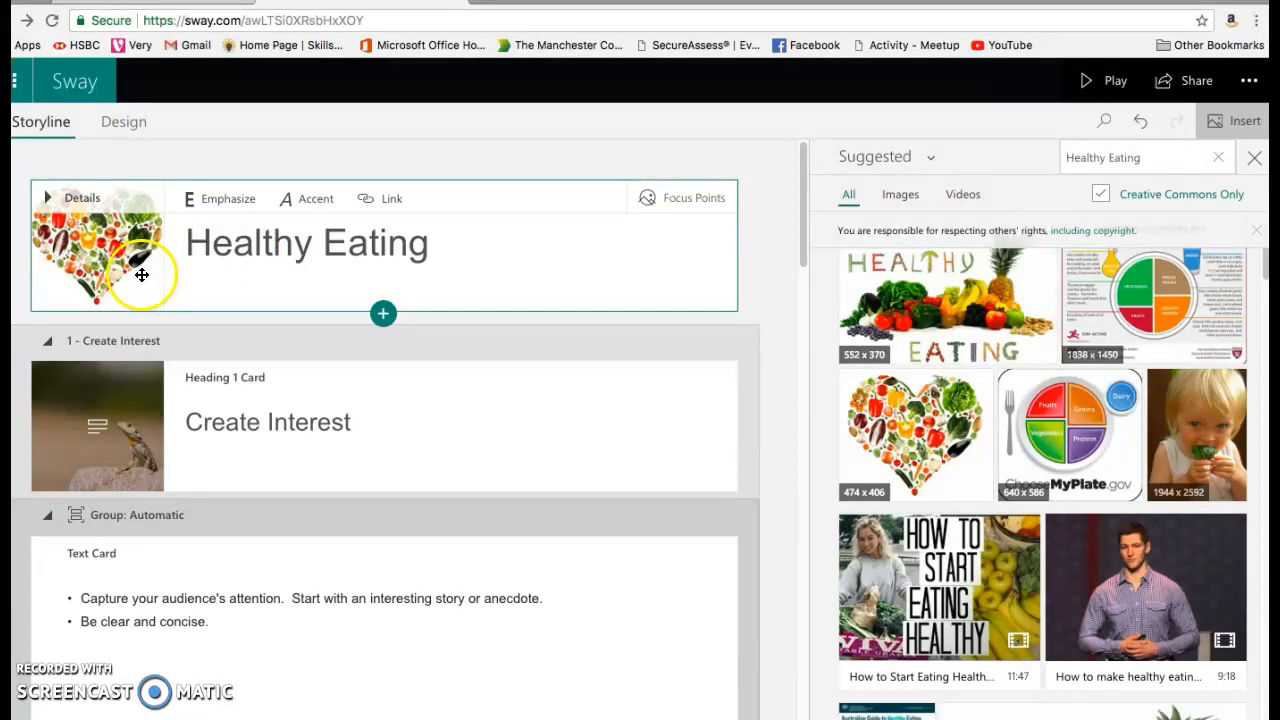
Try to use the 9:18 healthy eating video as the title card's background and delete the resulting video card.
drag(1107, 568, 82, 232)
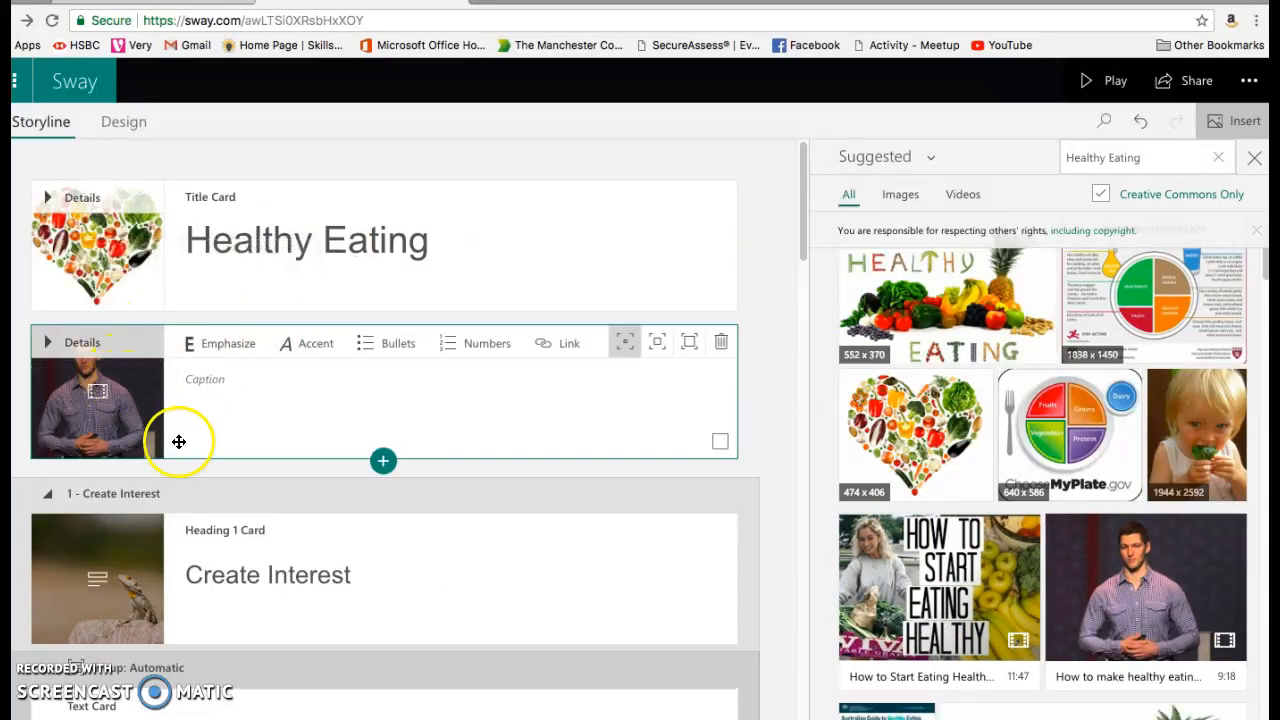
click(721, 343)
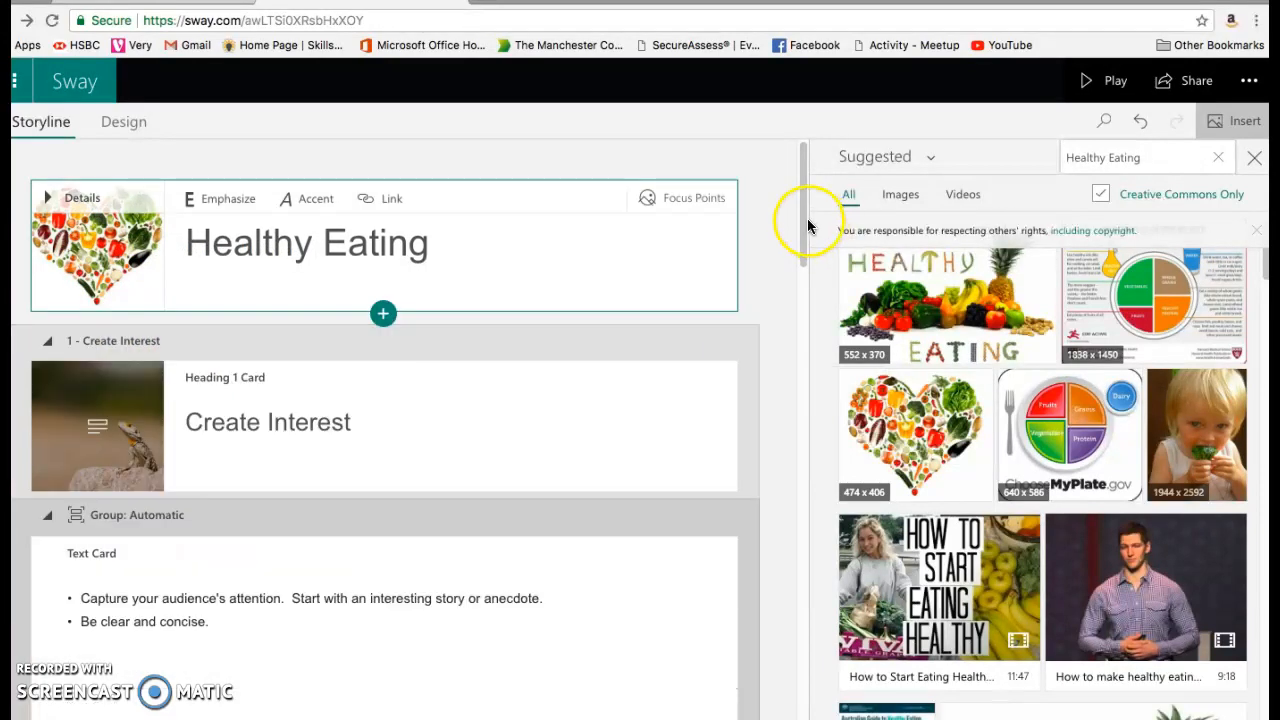
Compare the title and Create Interest sections between the storyline and the Design view, finishing in the storyline.
click(140, 127)
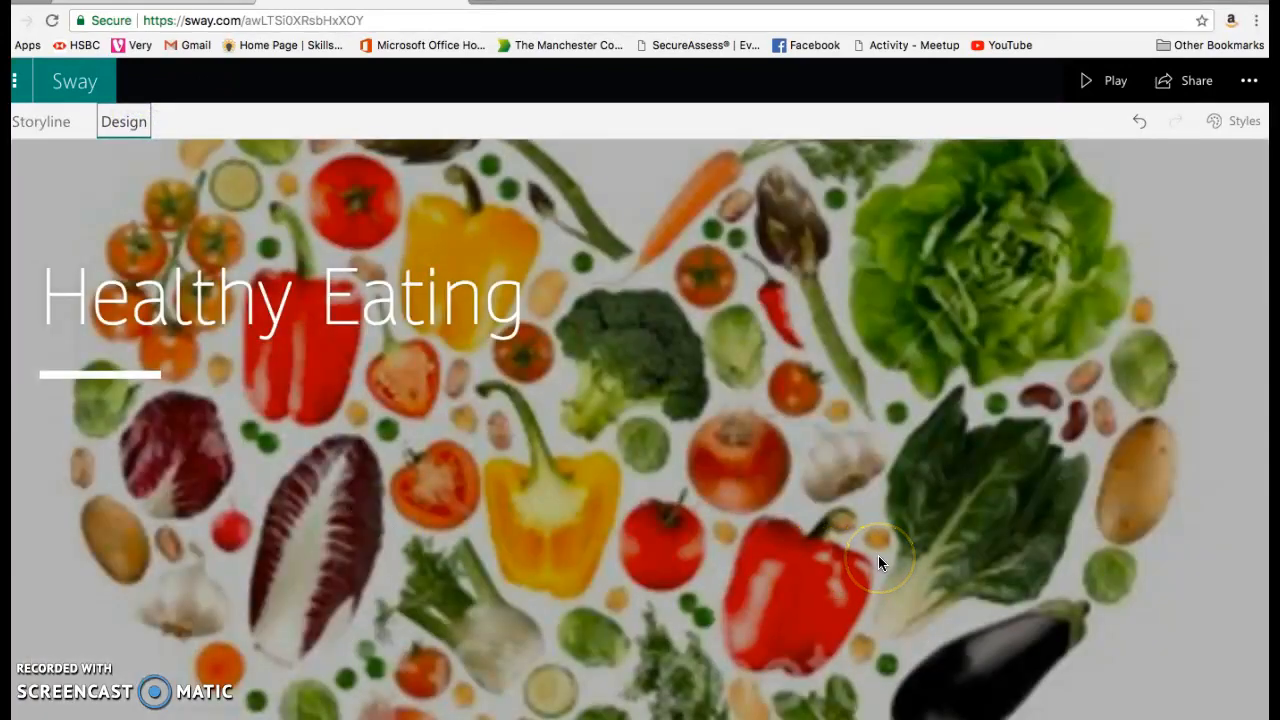
click(30, 125)
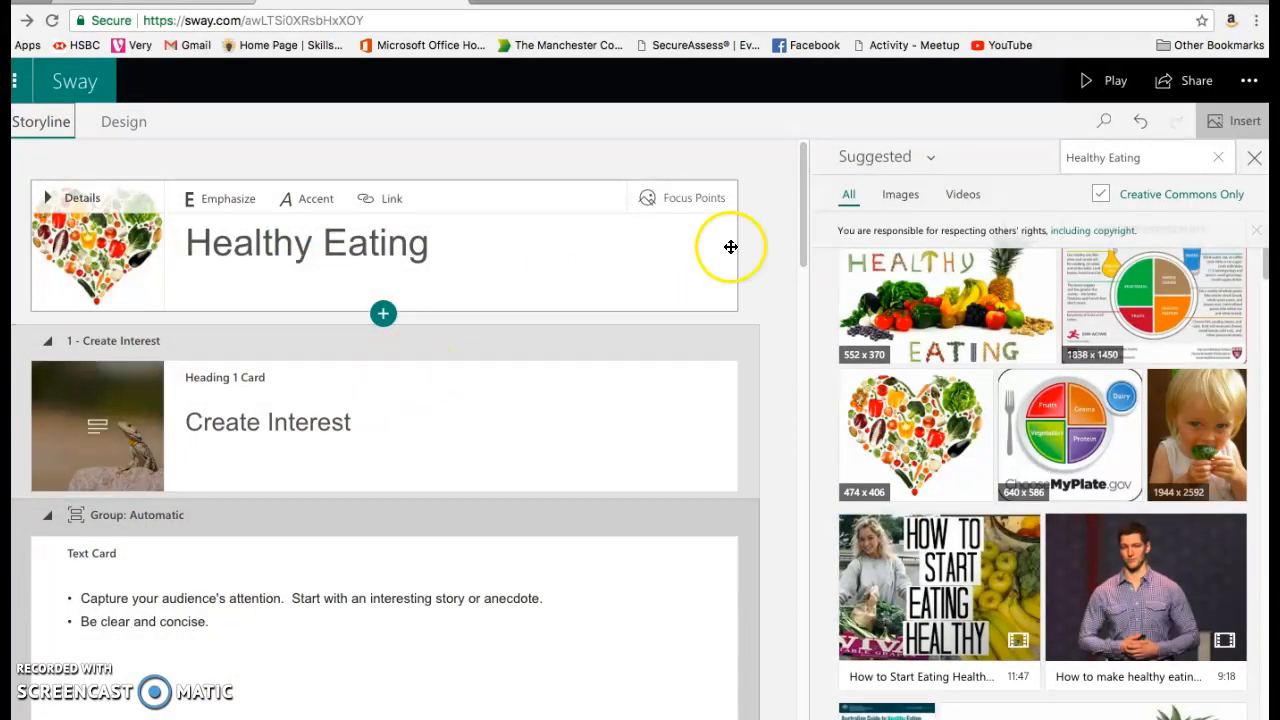
drag(803, 226, 803, 243)
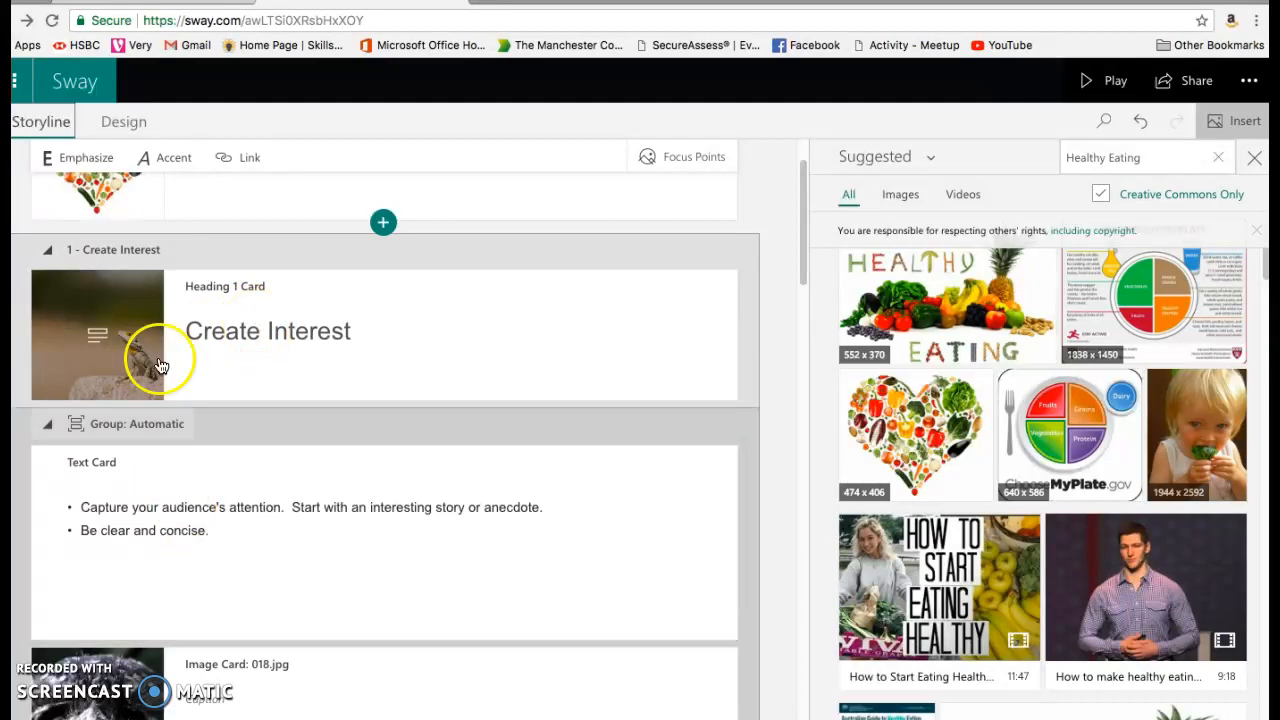
click(122, 118)
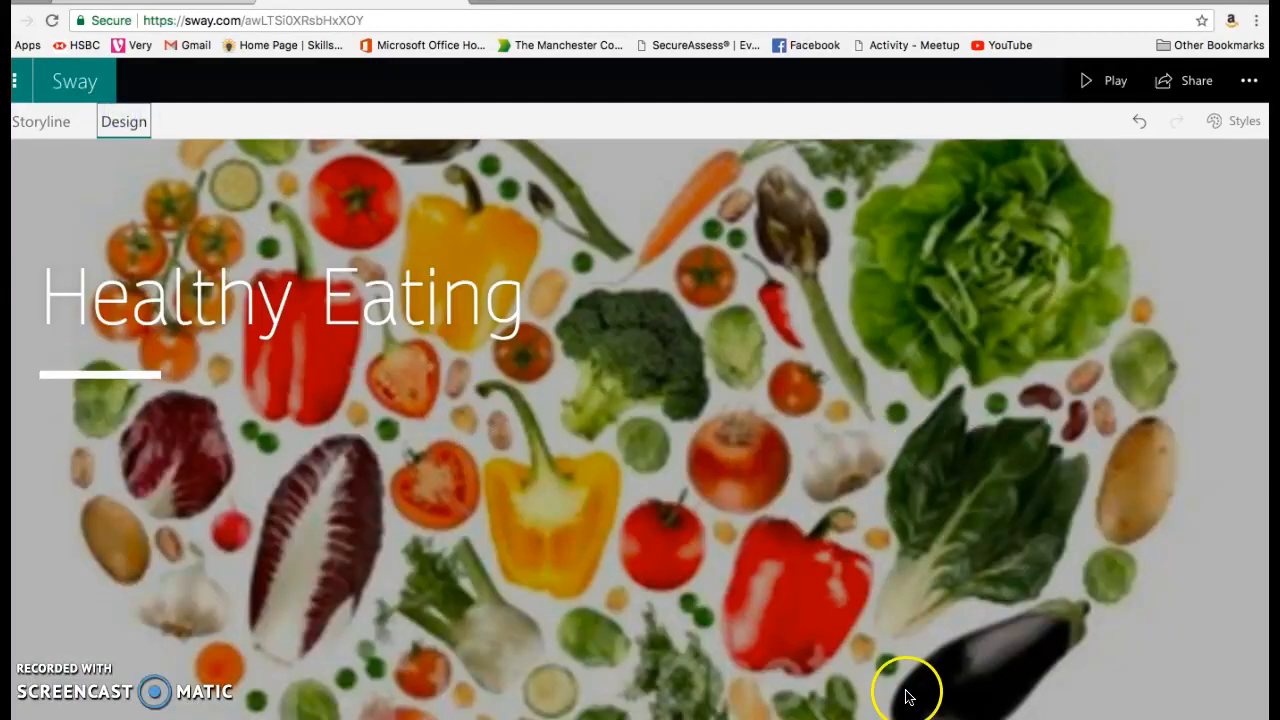
key(Right)
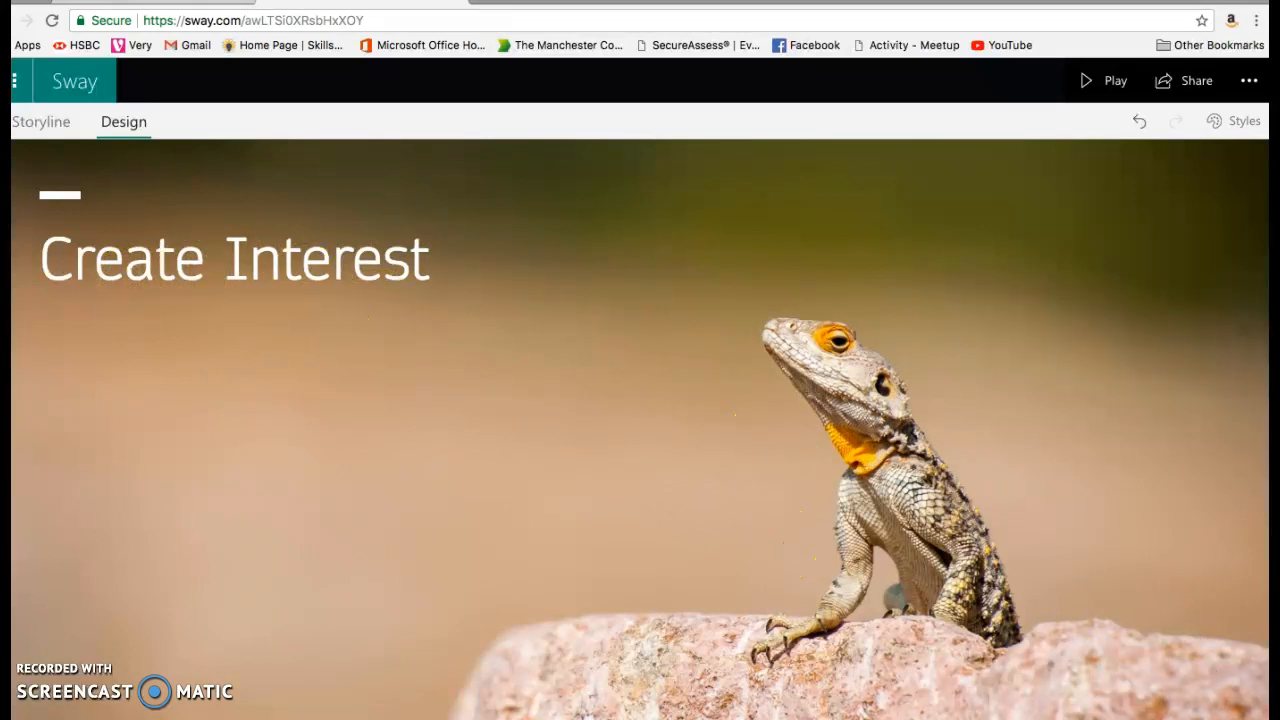
key(Right)
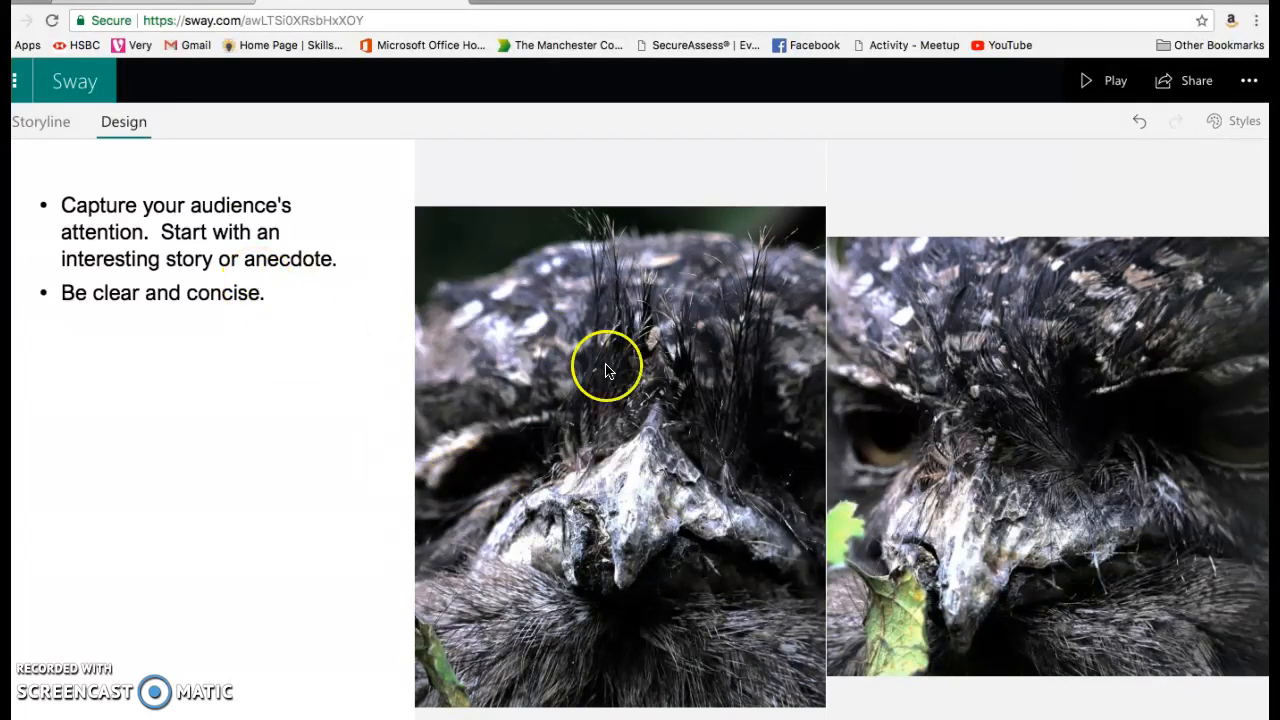
click(39, 128)
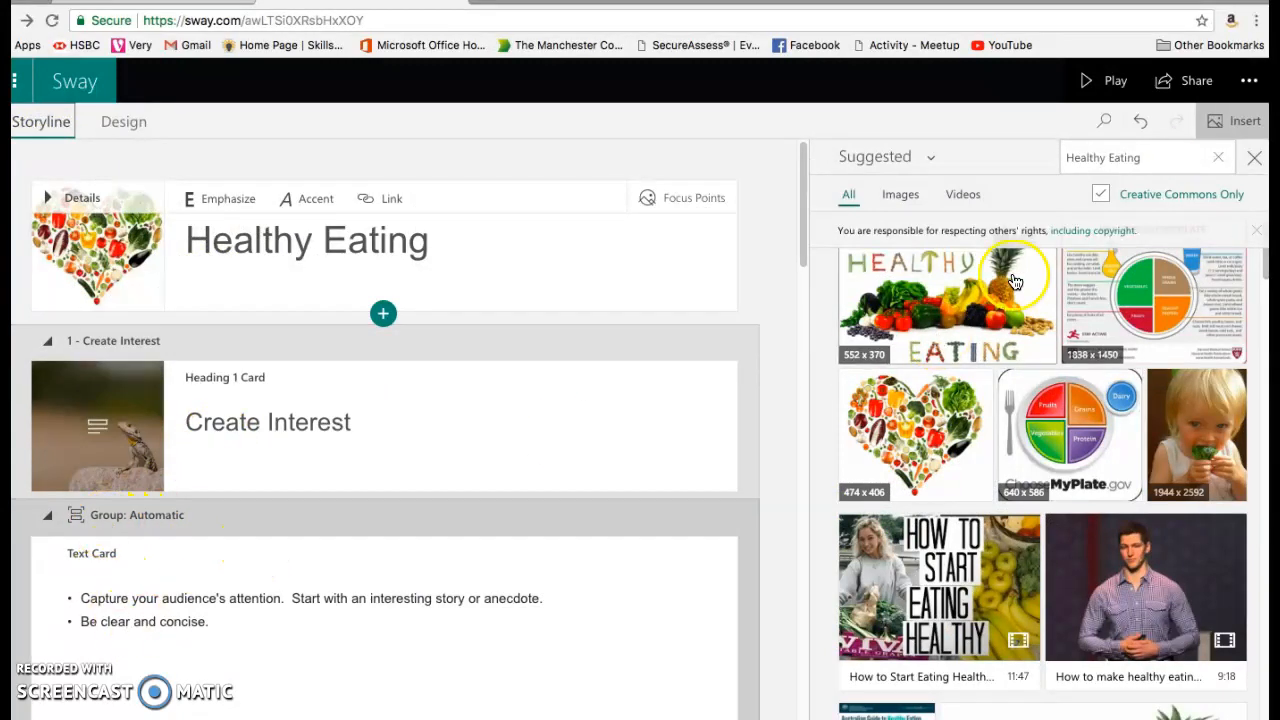
Change the "Create Interest" heading card's text to "Fruit and Vegetables".
drag(803, 257, 806, 291)
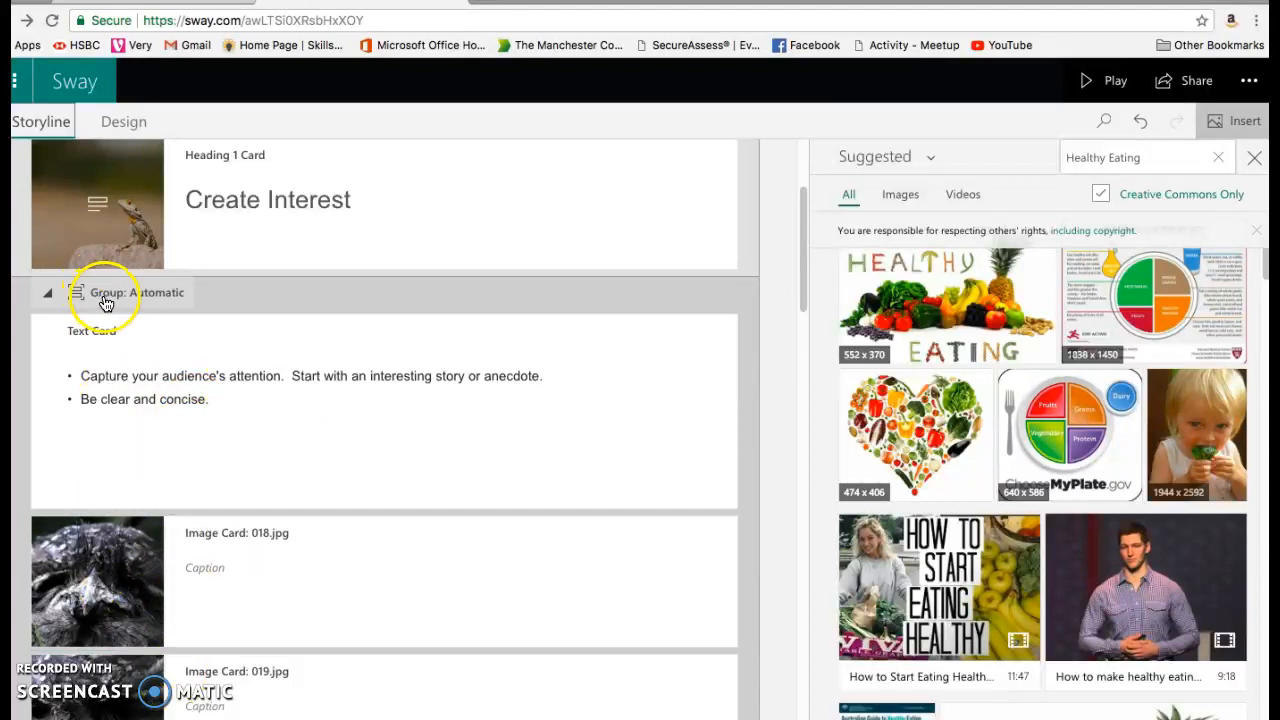
click(220, 200)
drag(389, 194, 171, 206)
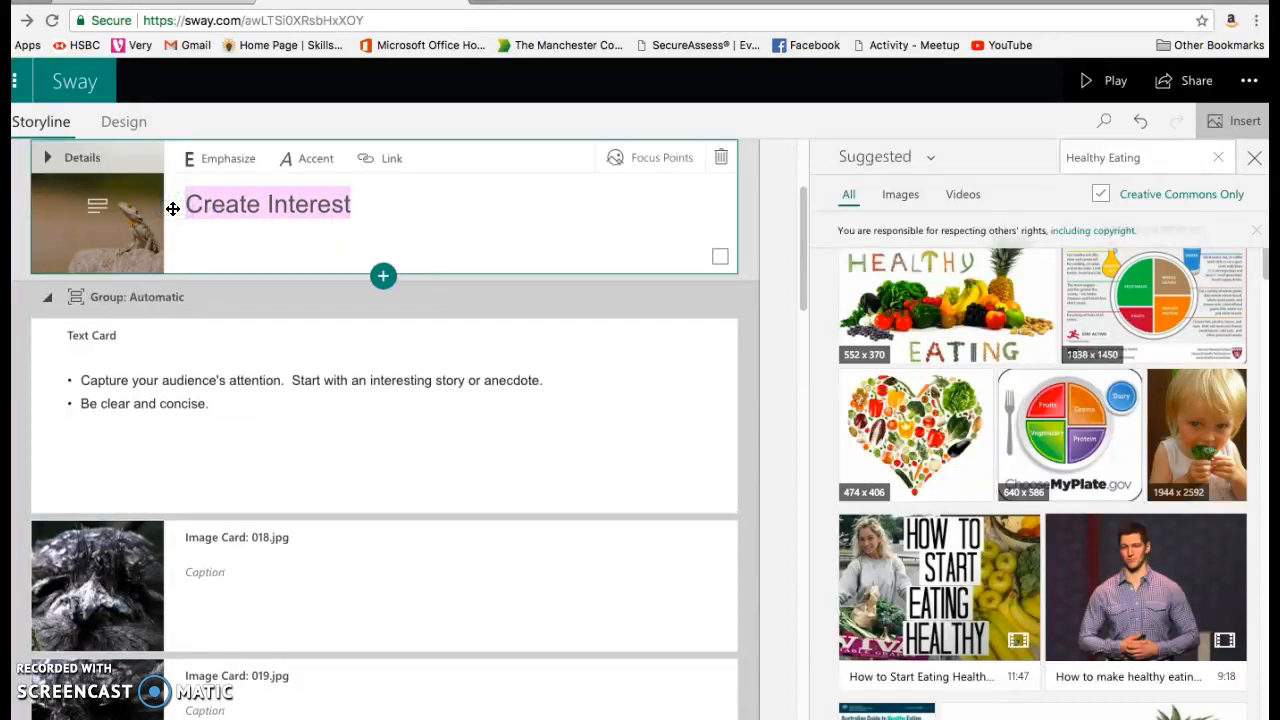
text(Fruit and Vege)
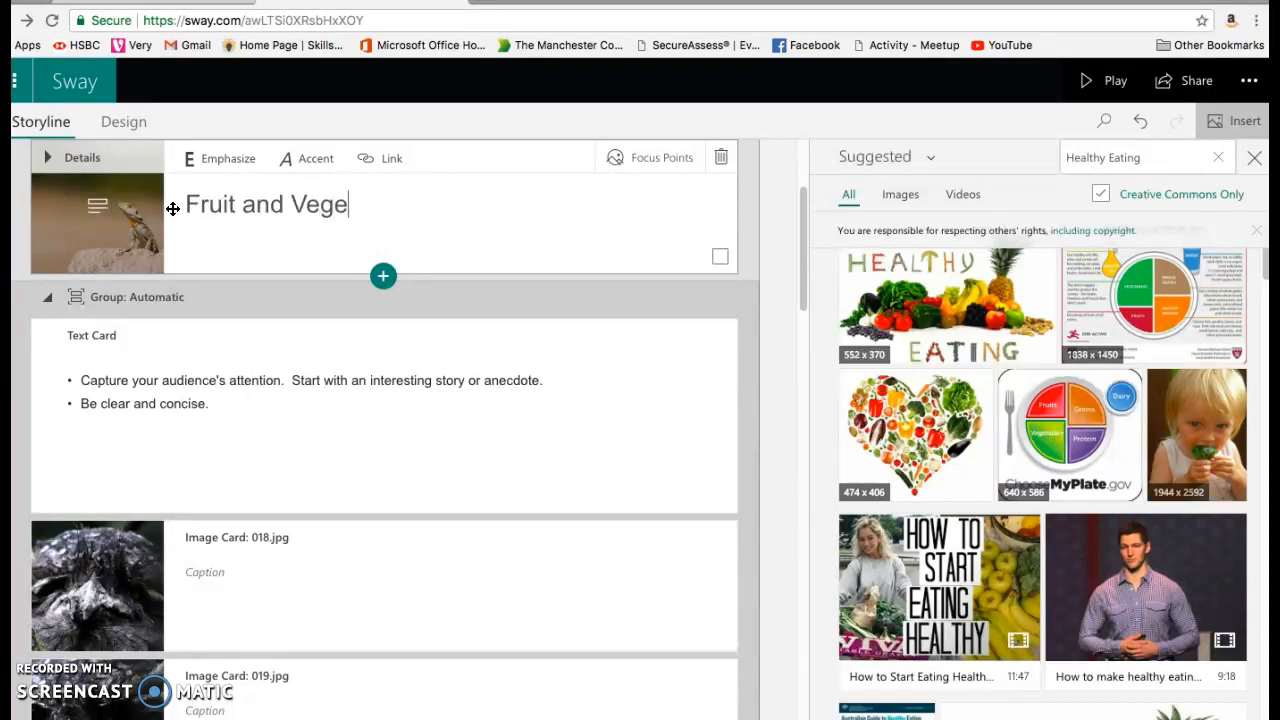
text(tables)
click(466, 345)
click(517, 217)
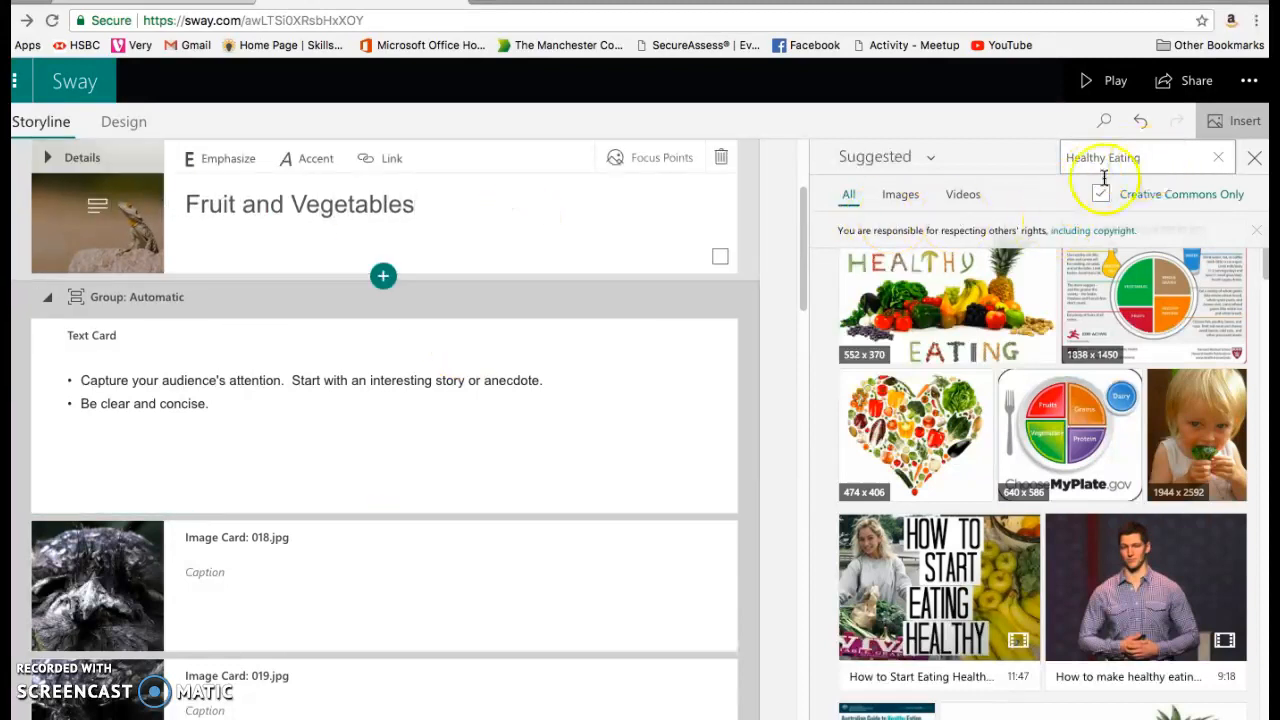
Set the "Fruit and Vegetables" heading card's background to a 500 x 375 image from the suggested Fruit and Vegetables search and delete the displaced lizard card.
click(1219, 160)
click(1117, 266)
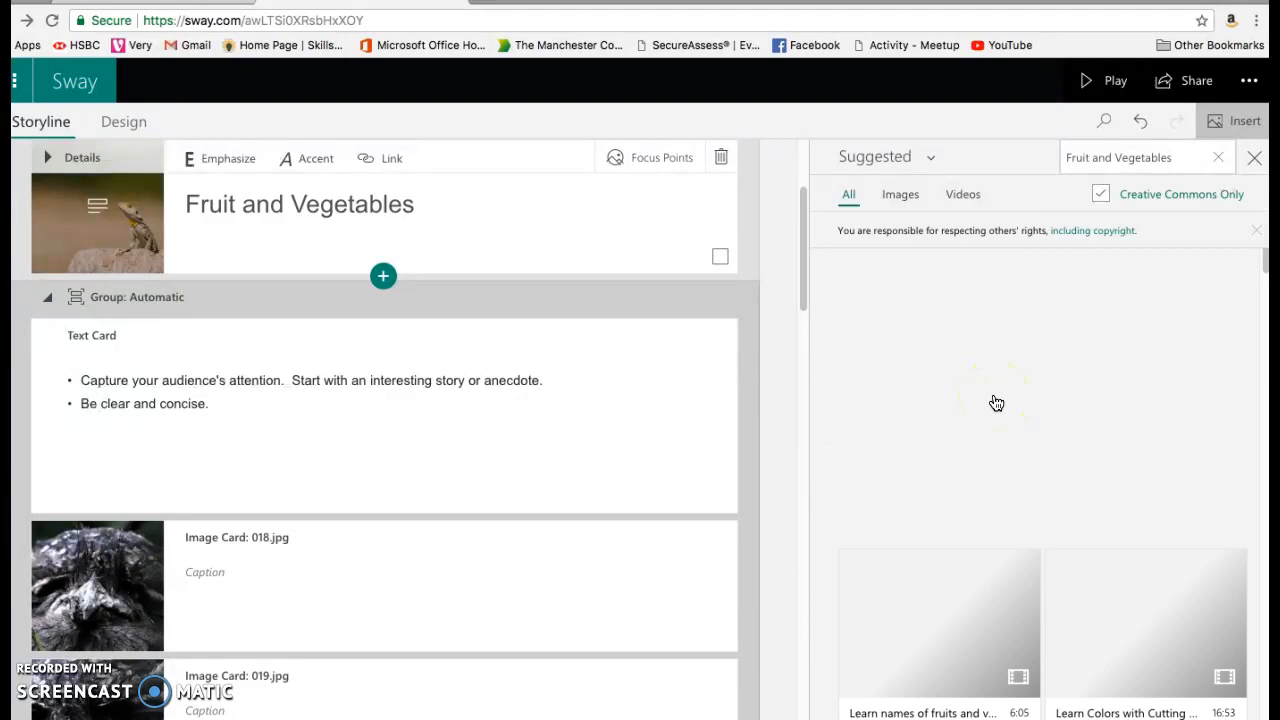
drag(951, 349, 421, 255)
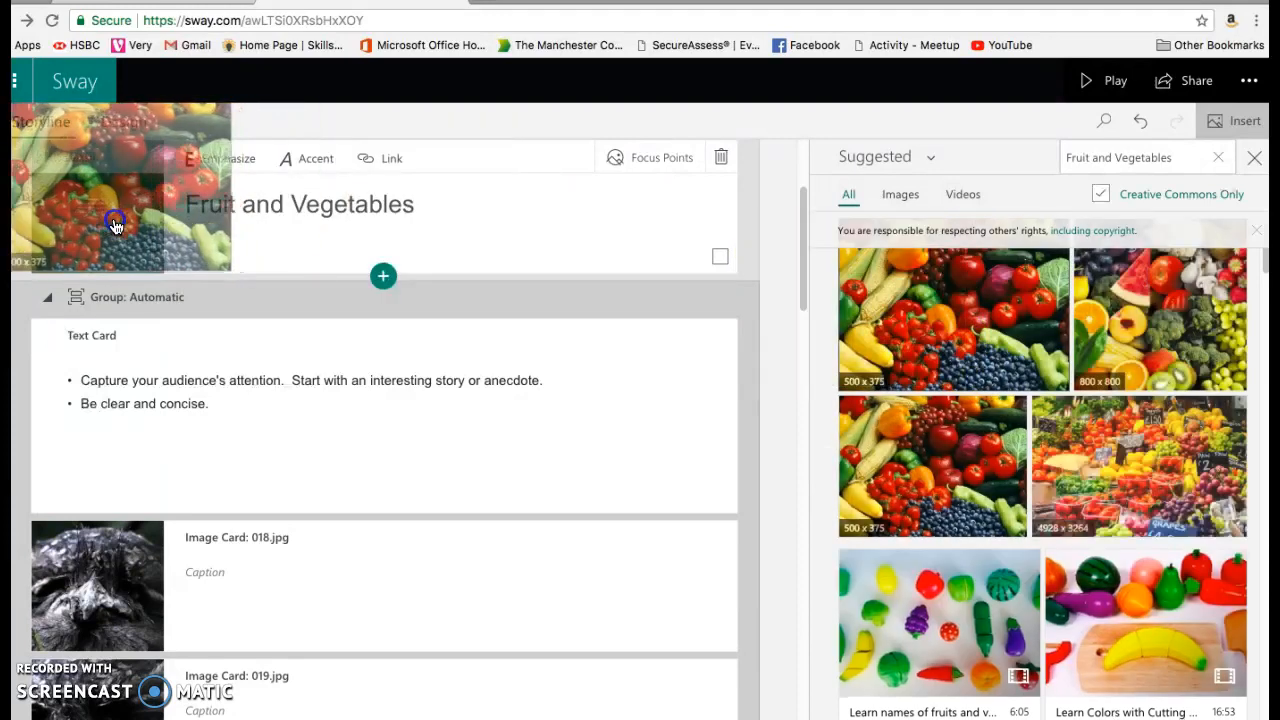
click(243, 365)
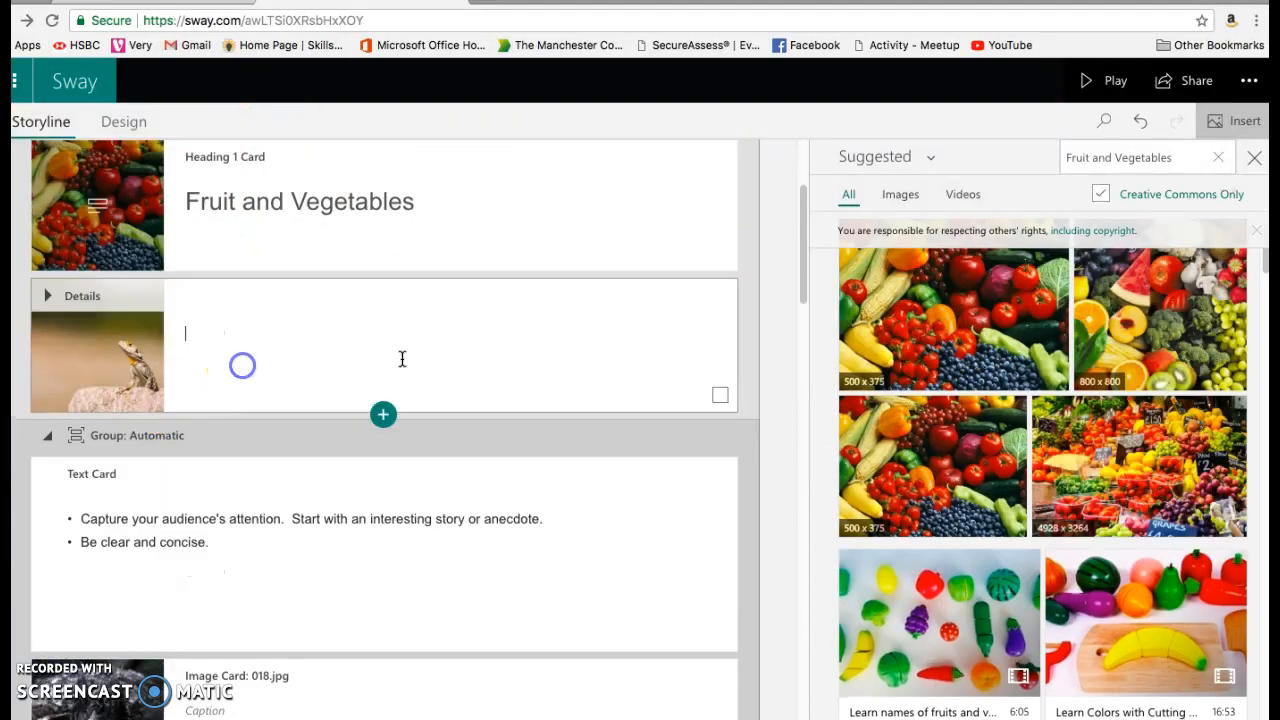
click(721, 301)
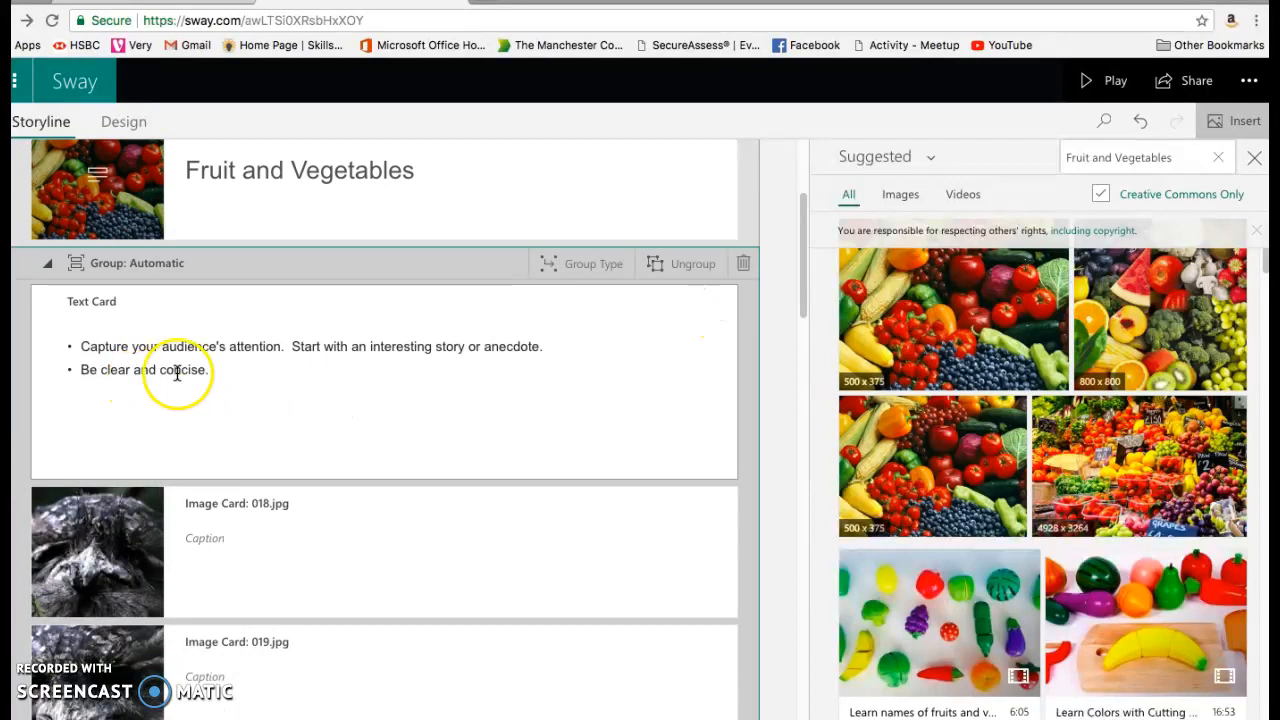
Replace the 018.jpg and 019.jpg image cards in the Fruit and Vegetables group with the suggested 500 x 375 fruit and vegetables image.
drag(208, 371, 93, 372)
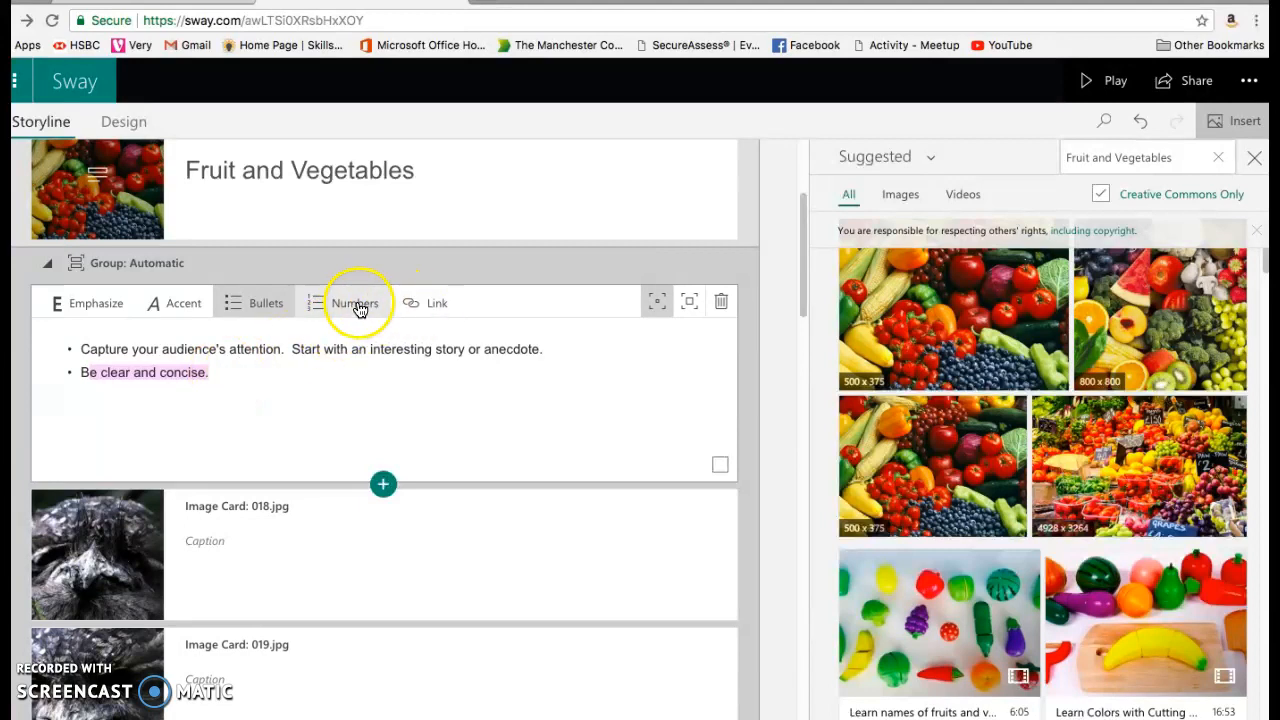
click(254, 391)
click(277, 538)
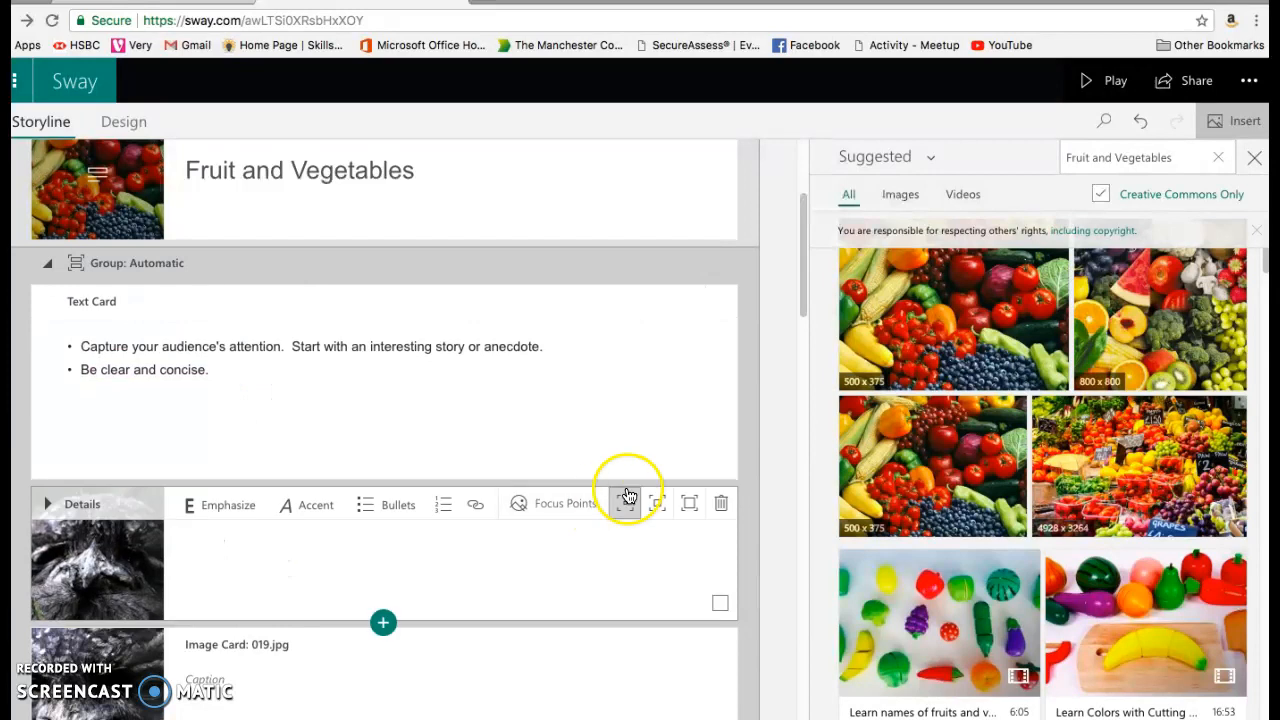
click(719, 505)
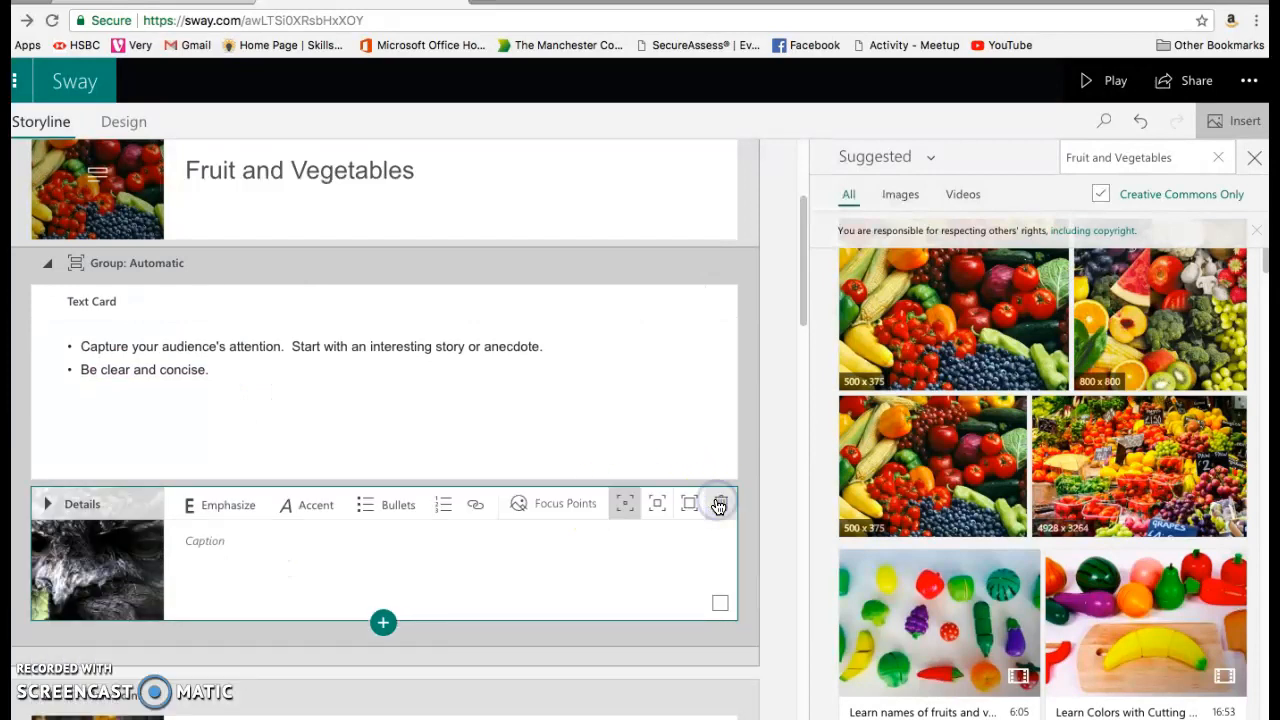
drag(921, 458, 483, 480)
click(660, 663)
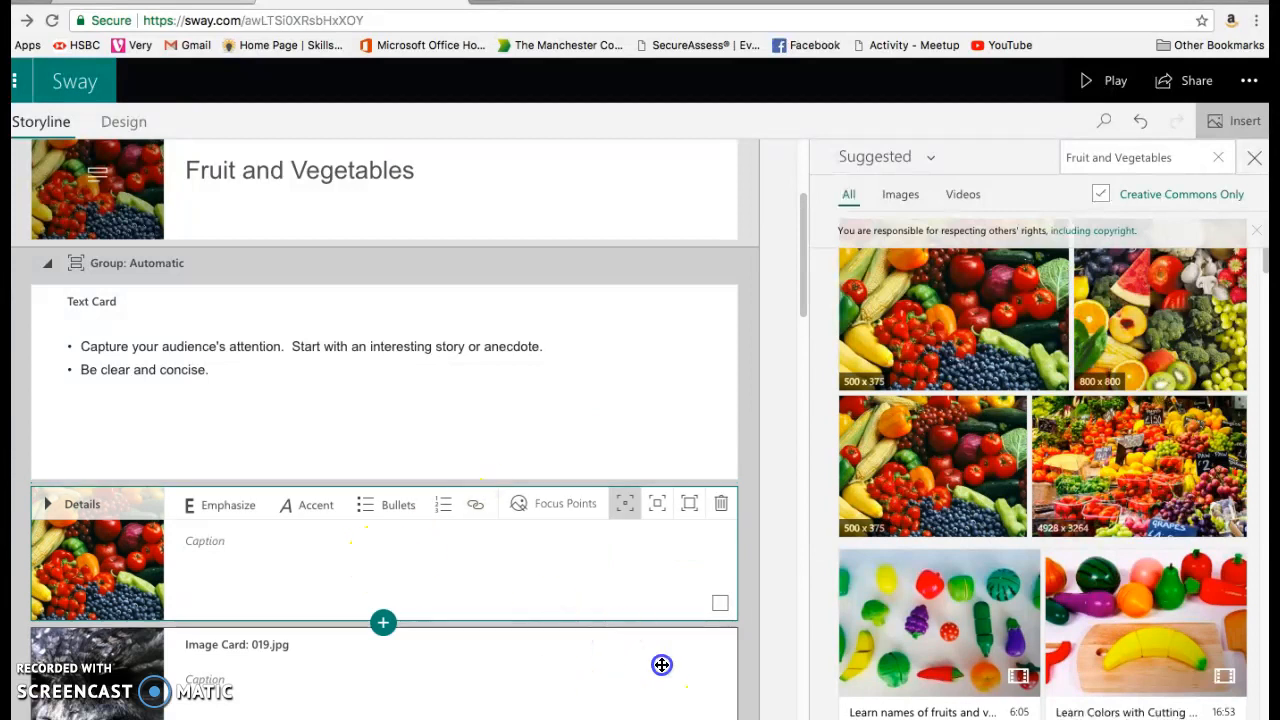
click(723, 643)
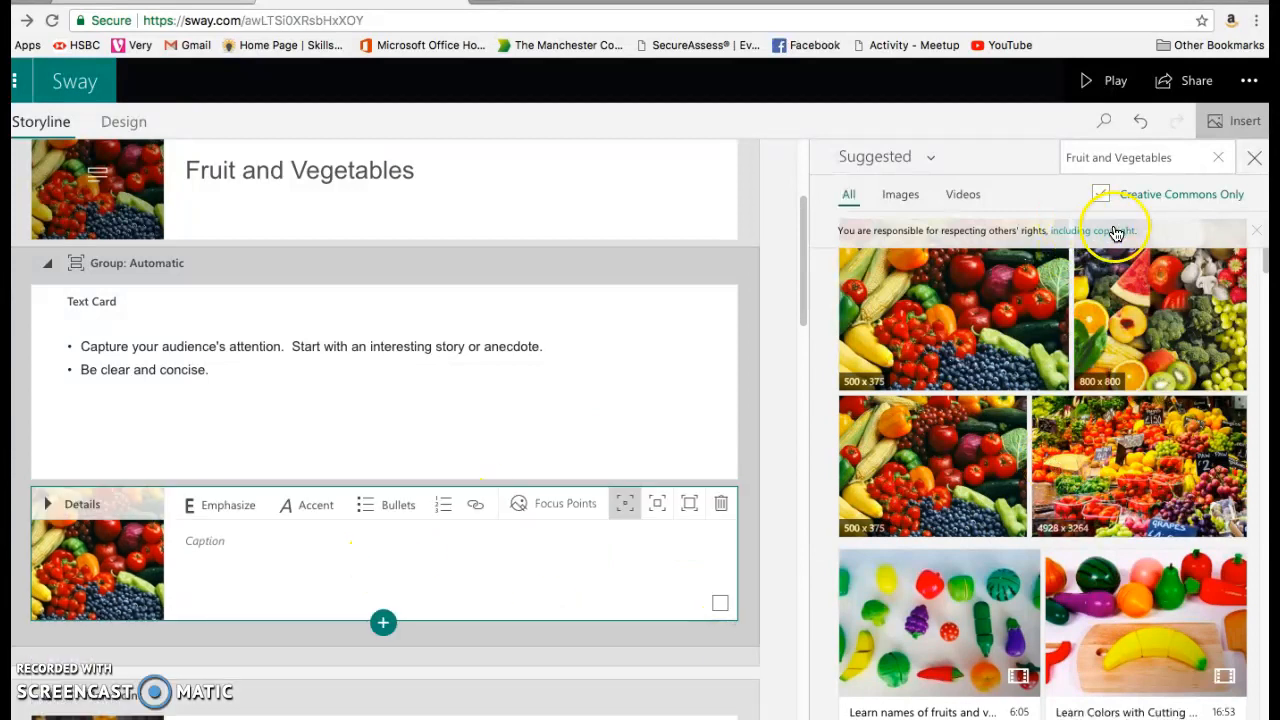
Add the 6:05 "Learn names of fruits and vegetables" video below the group's image card, play it in the Design view and return to the storyline.
click(963, 196)
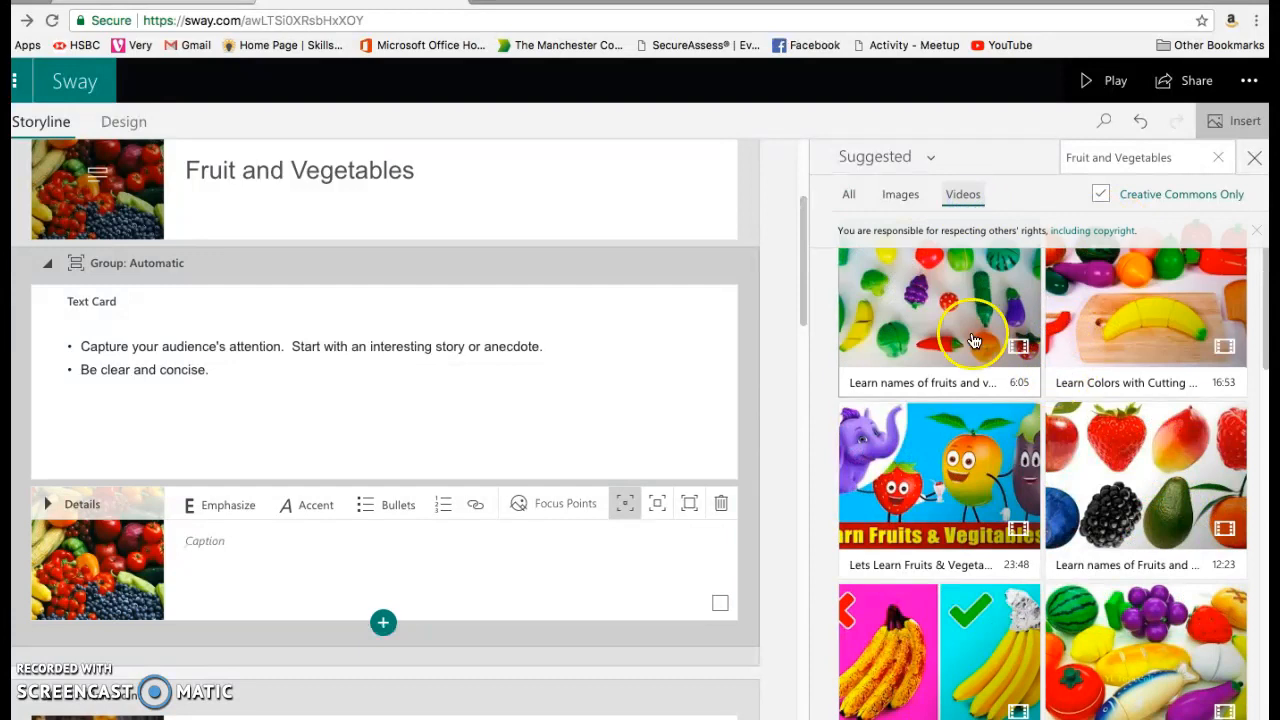
drag(973, 340, 504, 600)
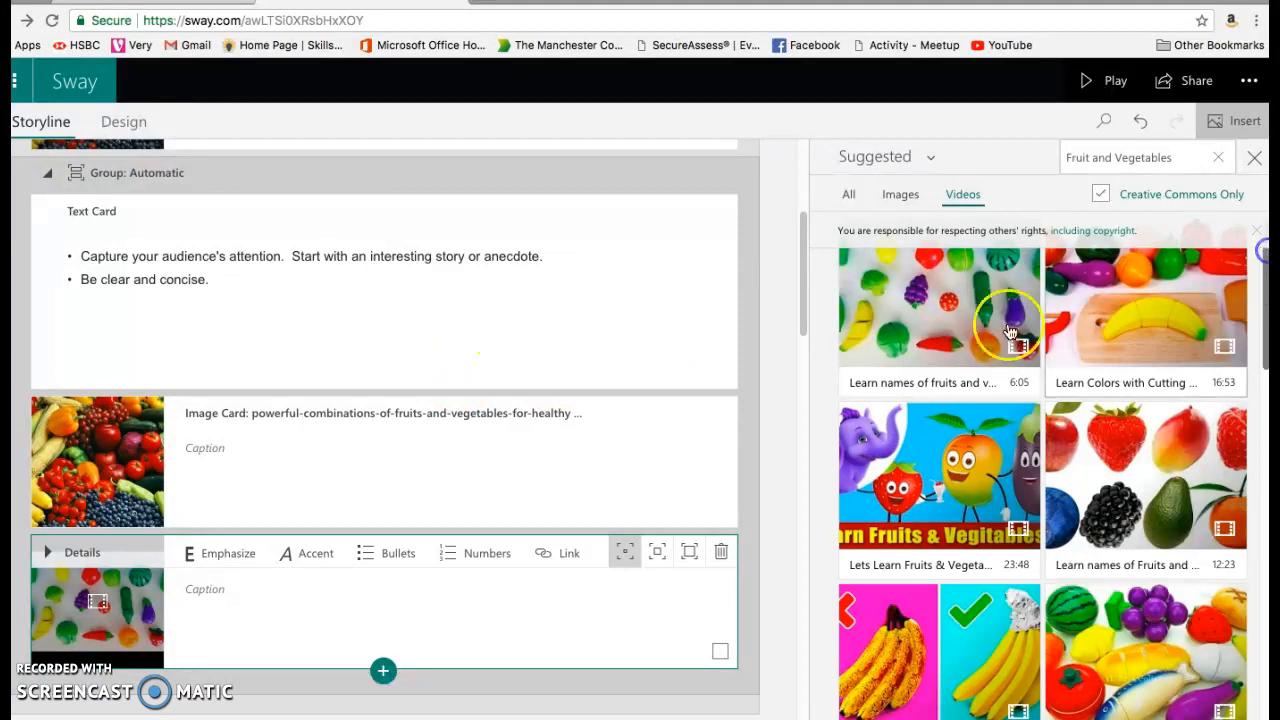
click(147, 121)
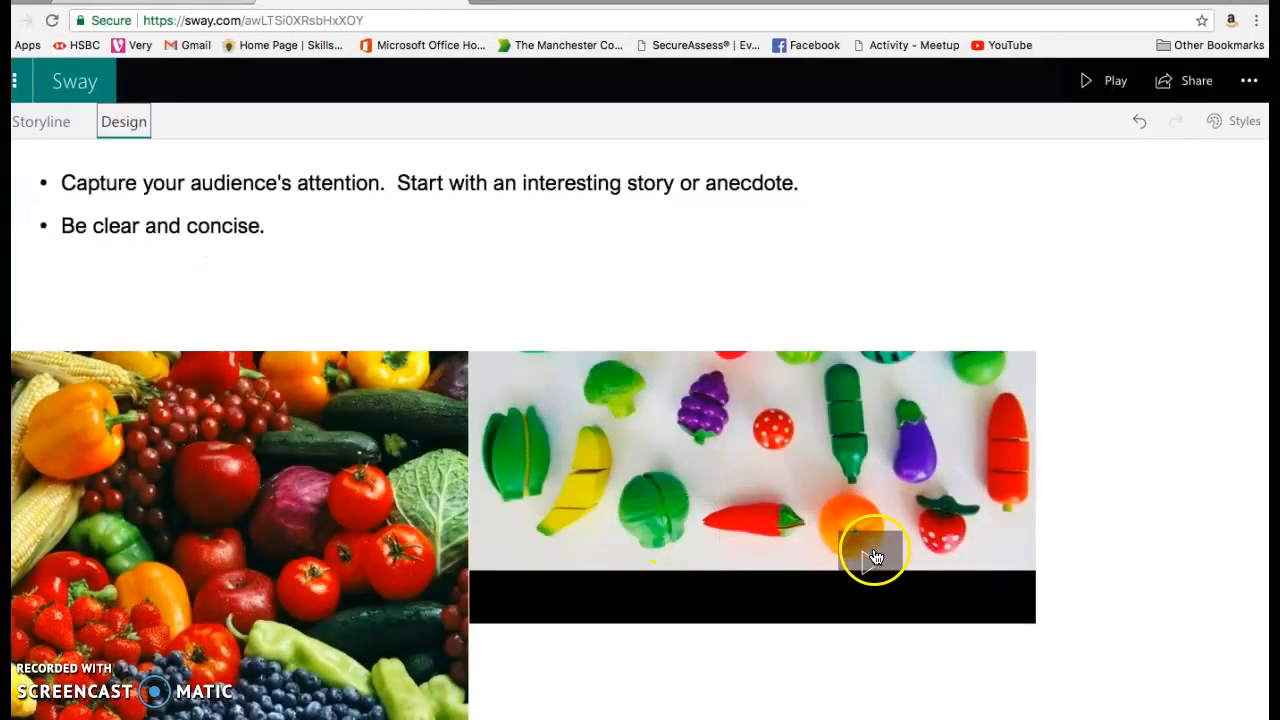
click(872, 556)
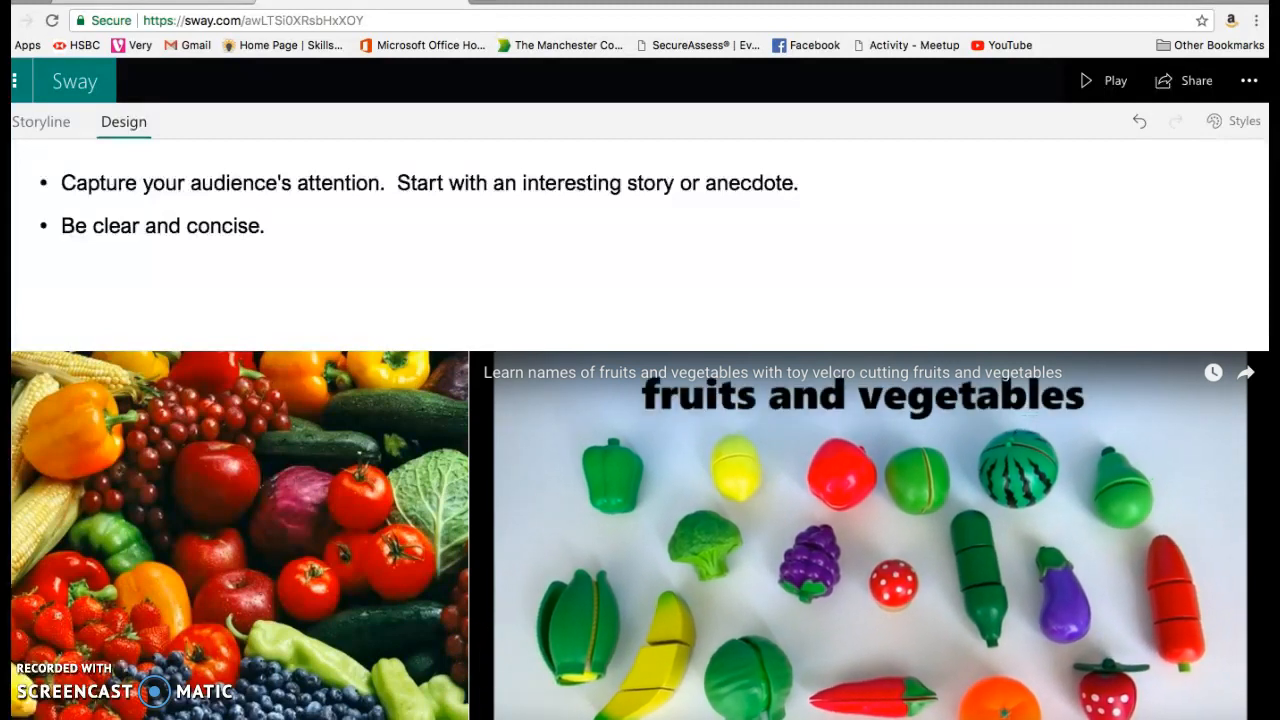
click(41, 121)
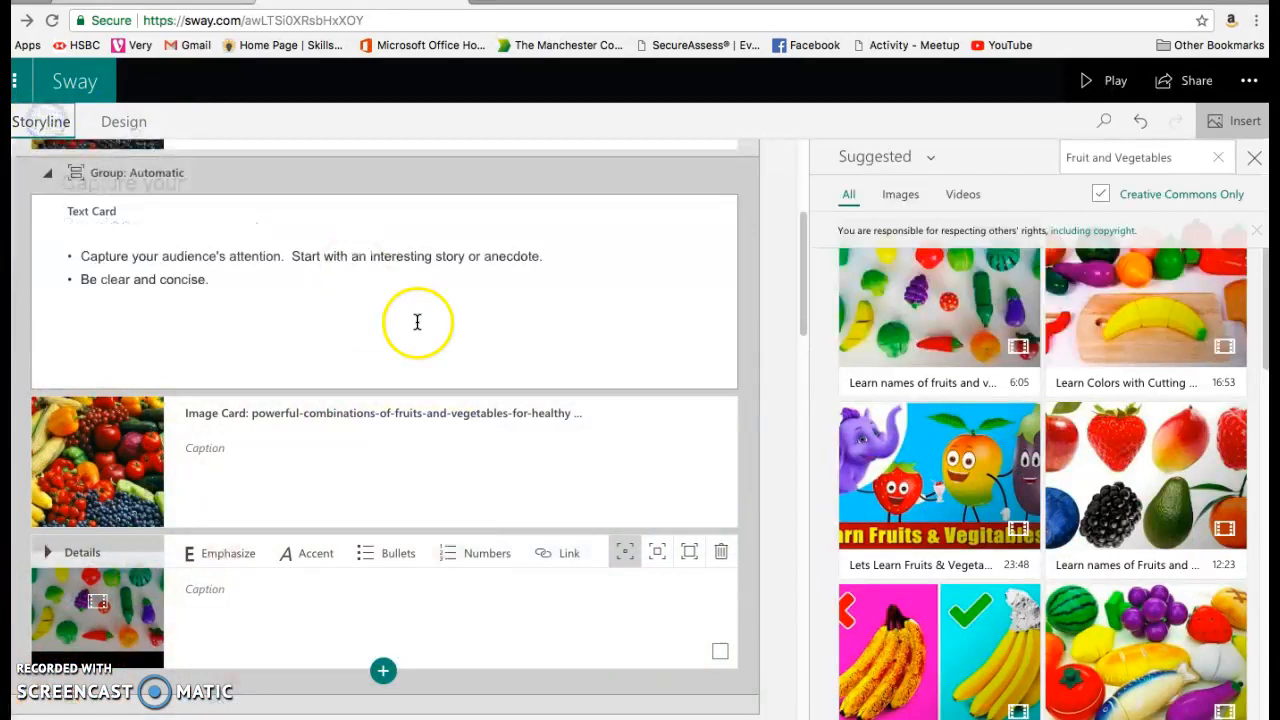
Add a new Heading 1 card after the Conclusion section at the end of the storyline.
mouse_move(808, 274)
mouse_down()
mouse_move(808, 323)
mouse_move(795, 202)
mouse_move(826, 712)
mouse_up()
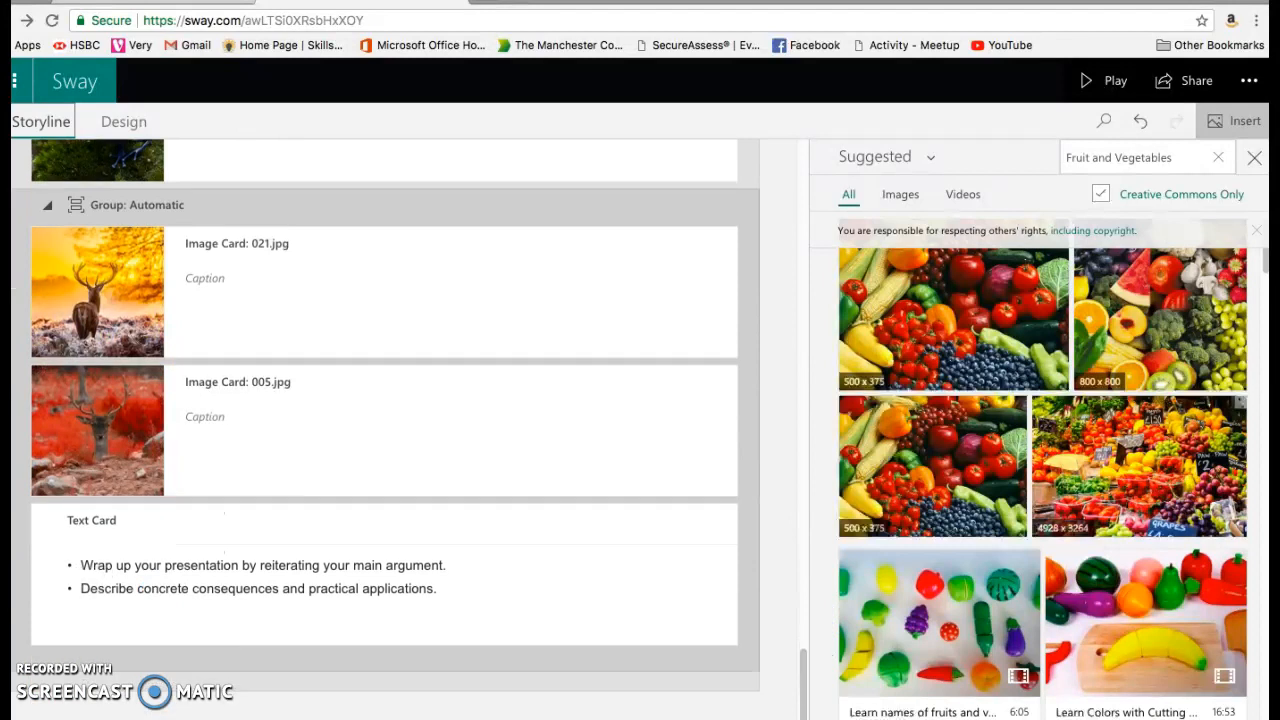
click(370, 703)
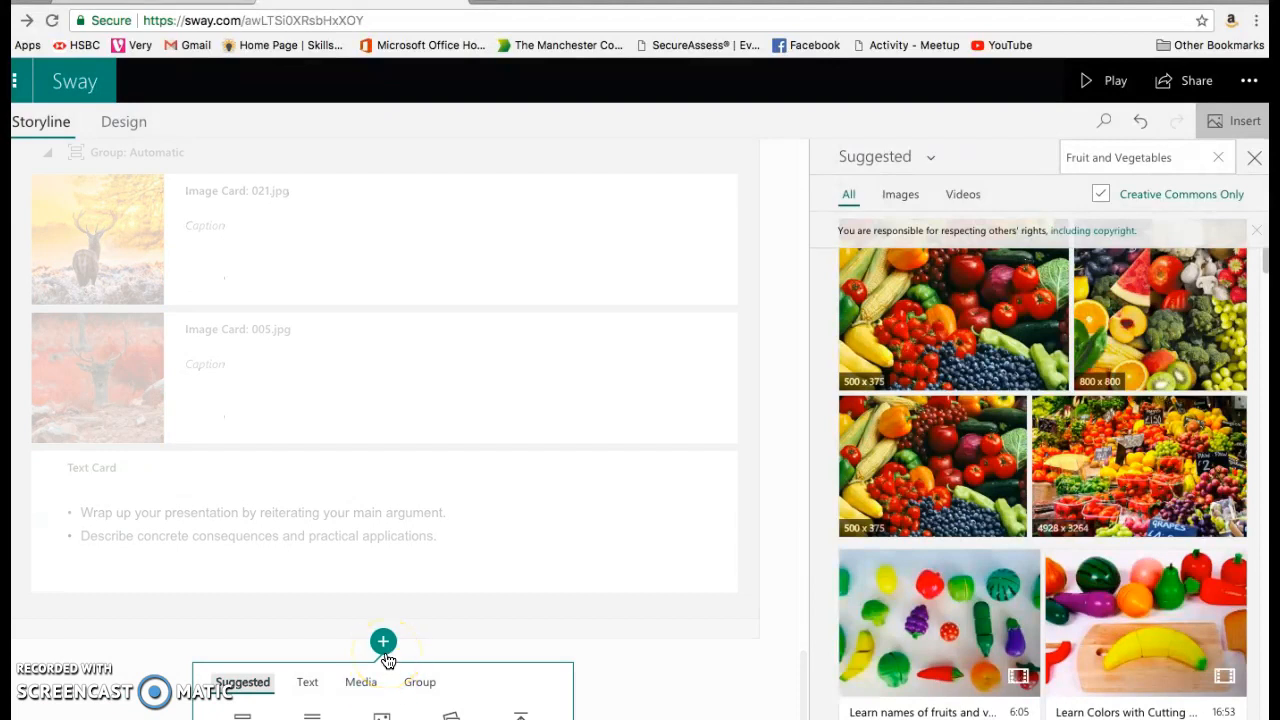
drag(1266, 256, 1266, 282)
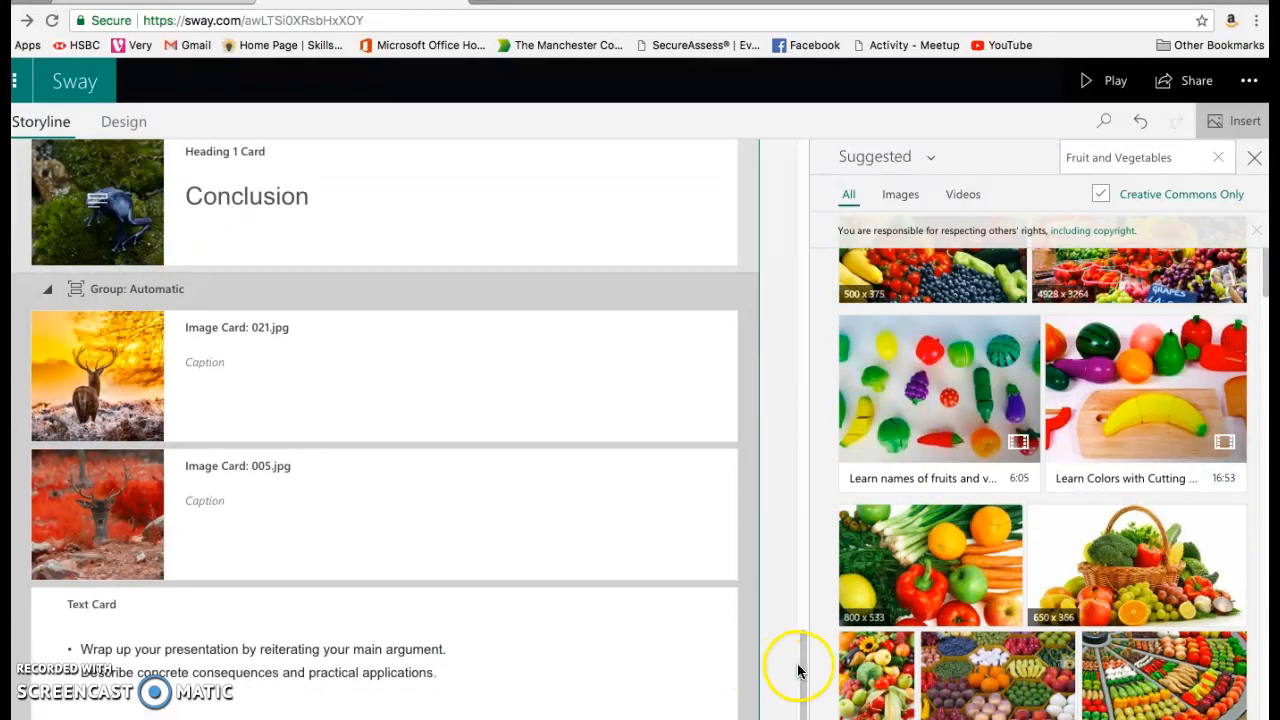
drag(796, 675, 803, 697)
click(383, 693)
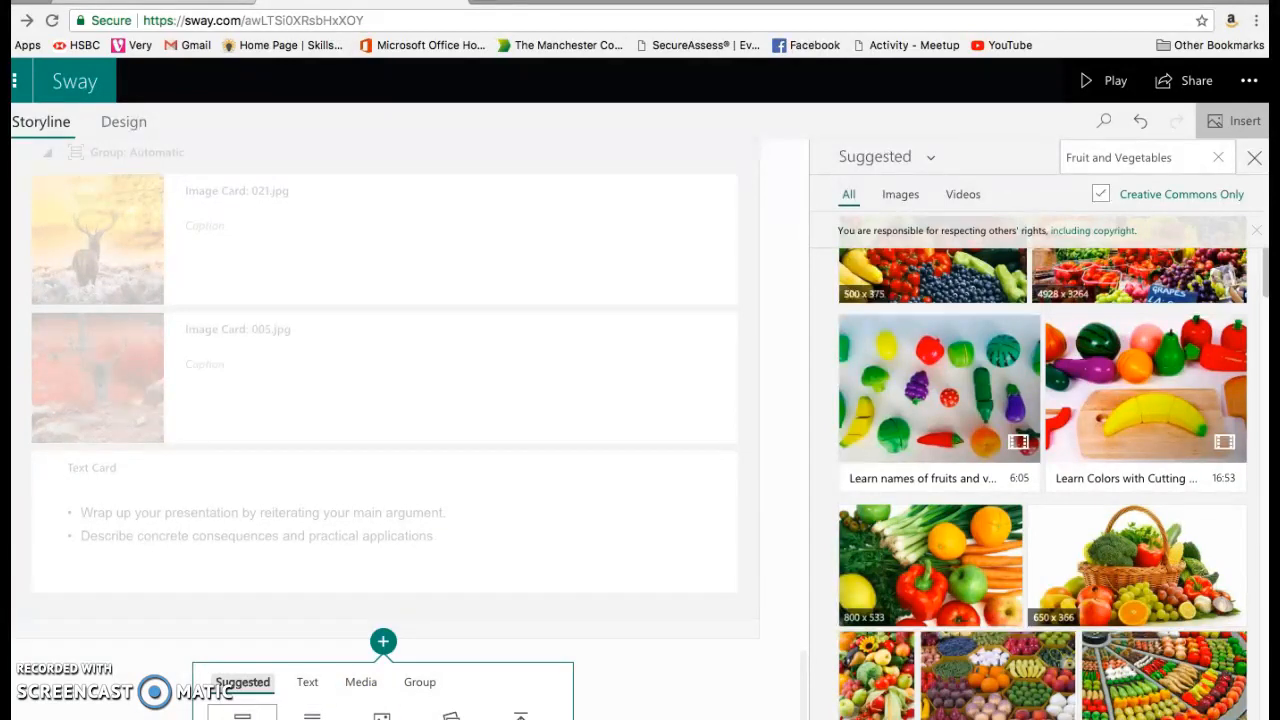
click(242, 714)
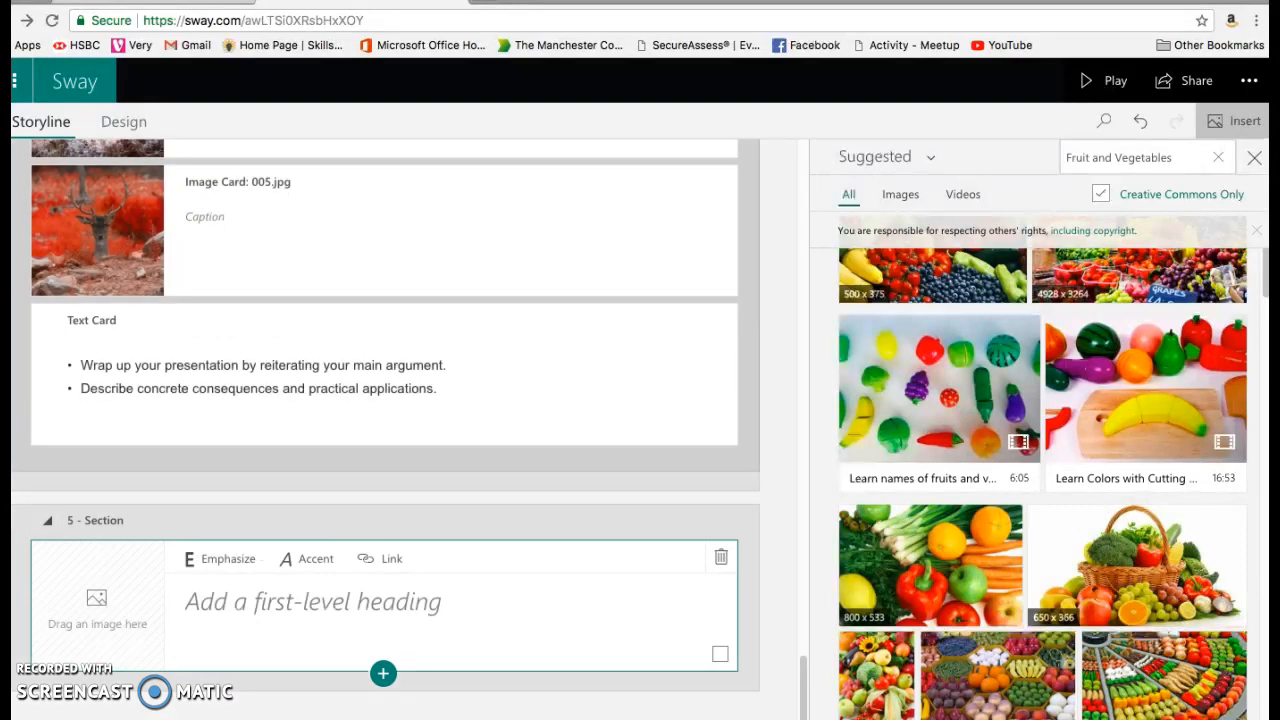
Insert an Automatic group beneath the empty heading card in section 5.
click(382, 675)
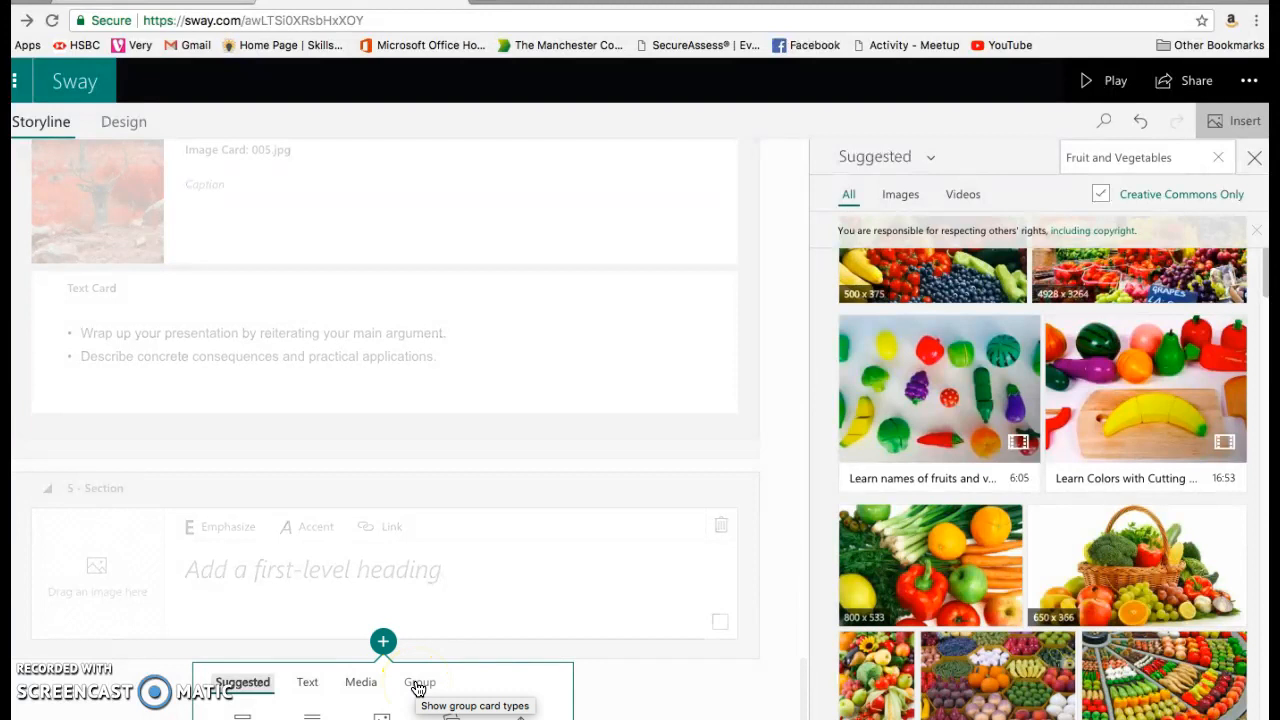
click(418, 686)
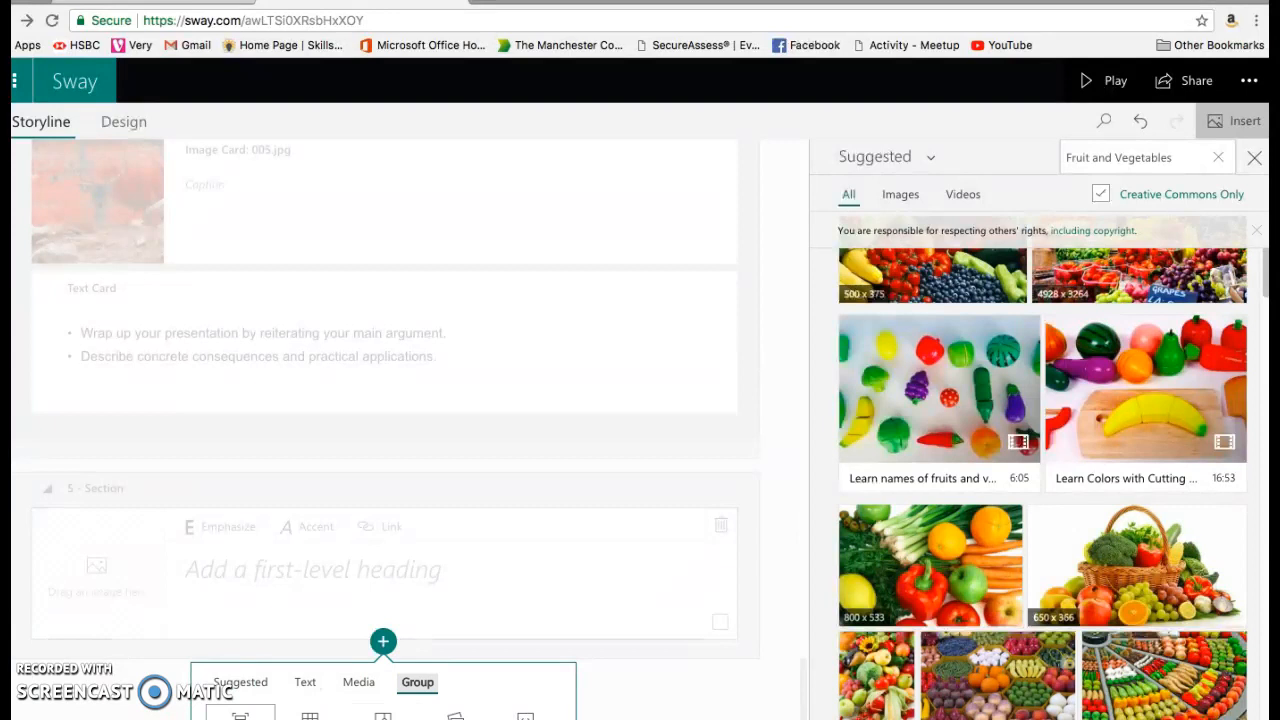
click(240, 716)
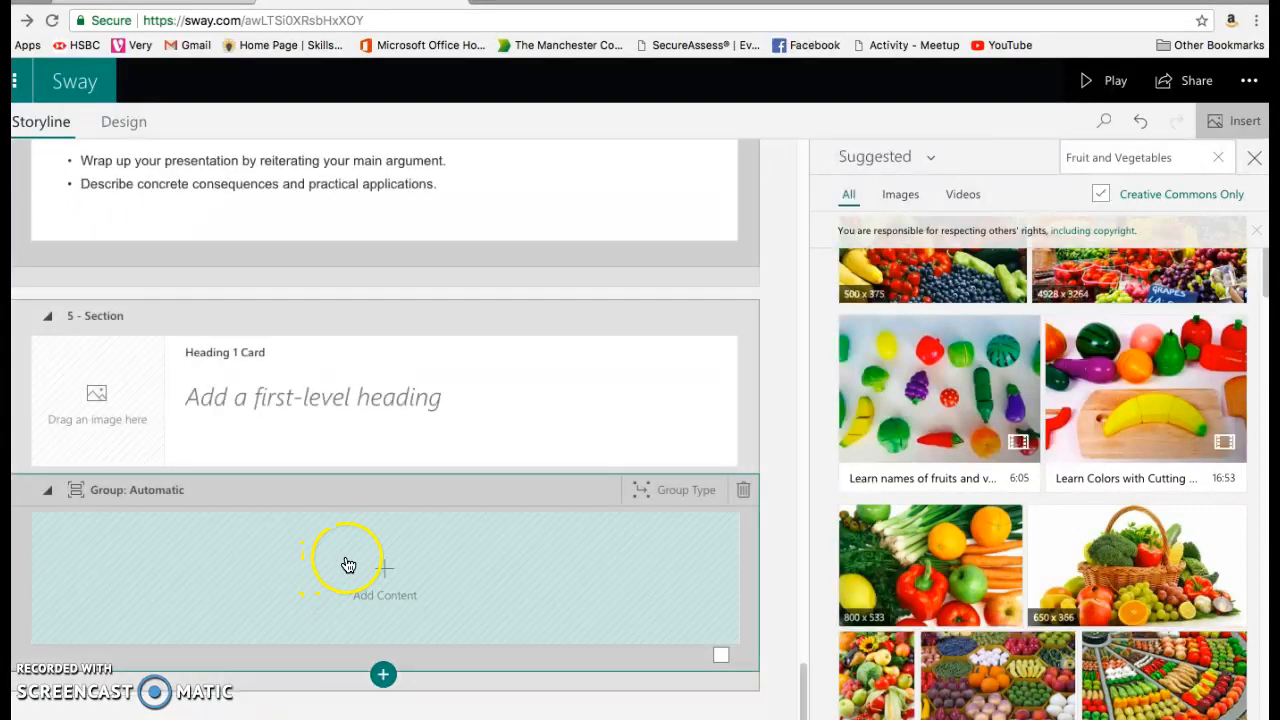
Add an empty text card and an empty image card to section 5's Automatic group.
click(369, 565)
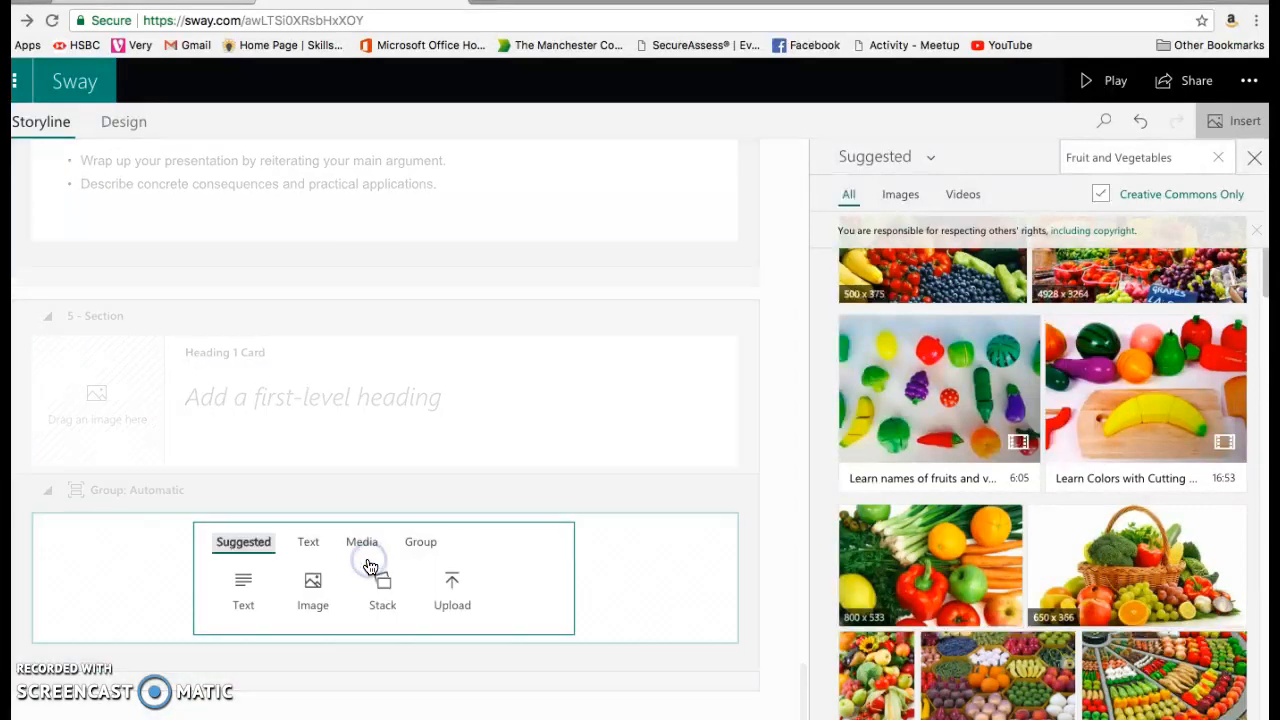
click(255, 605)
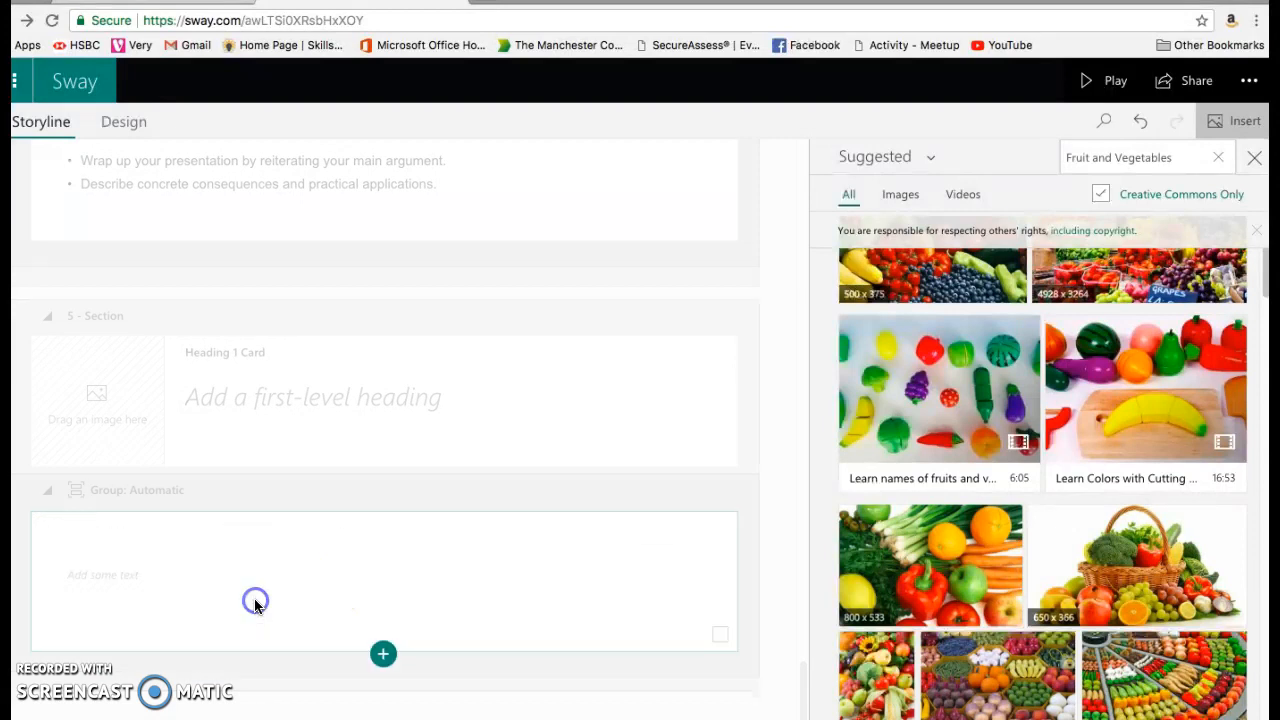
click(385, 657)
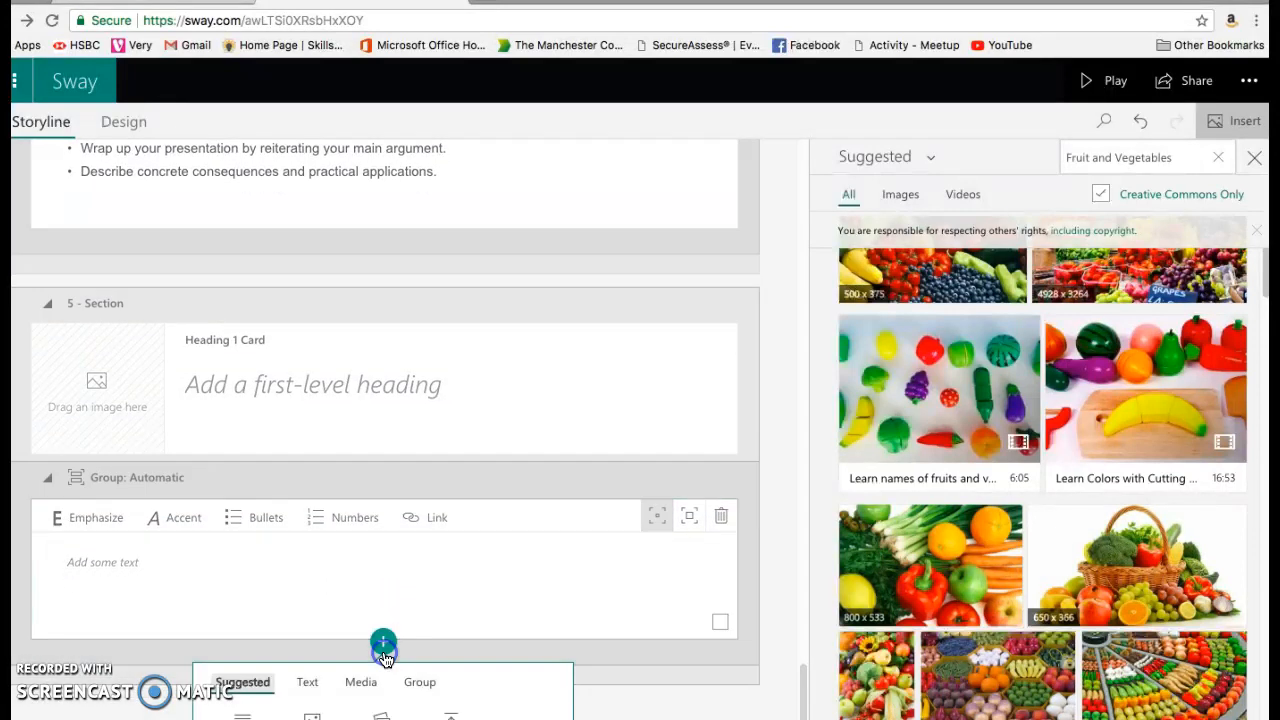
click(316, 717)
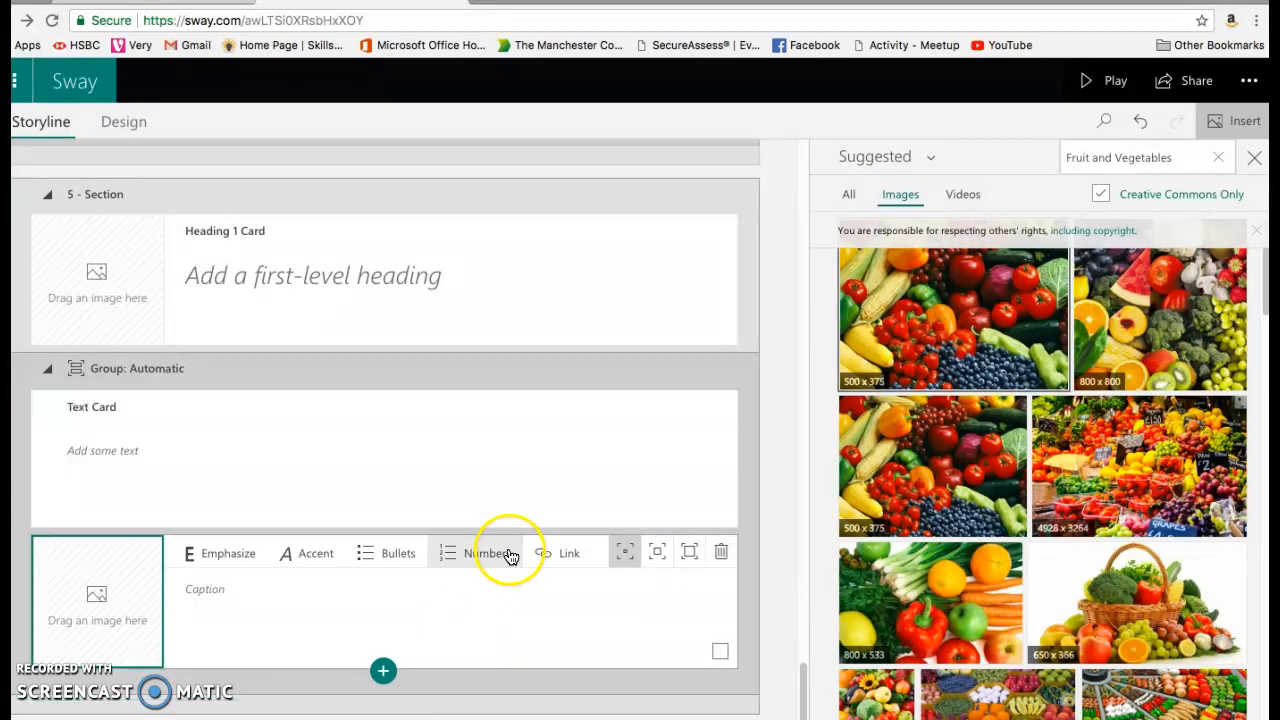
Play the presentation and advance from the title through Fruit and Vegetables to the Main Point section.
click(1115, 82)
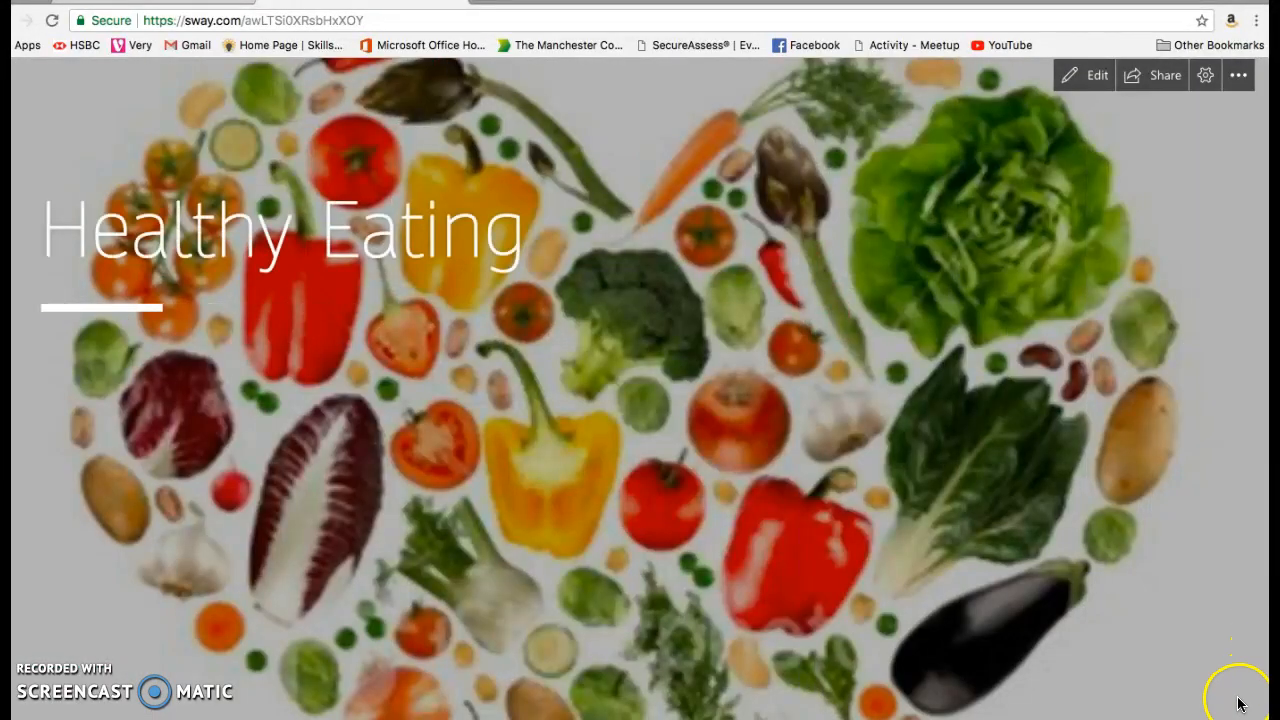
key(Right)
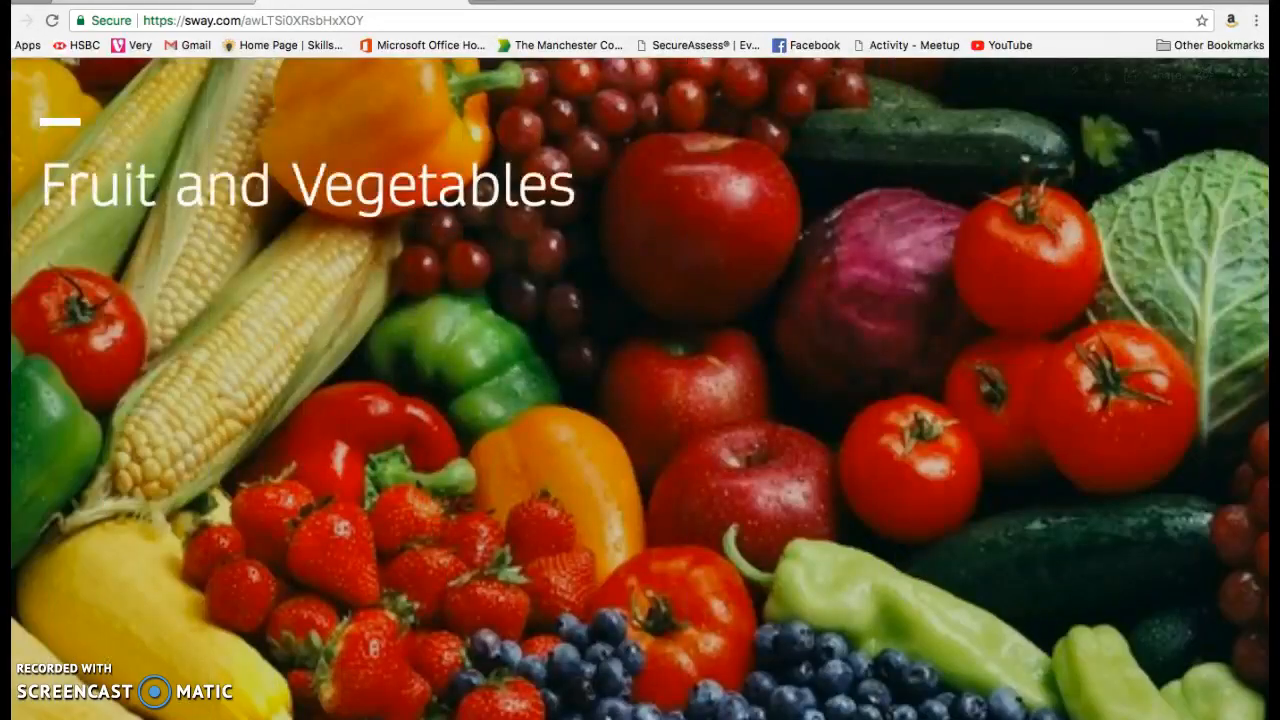
key(Right)
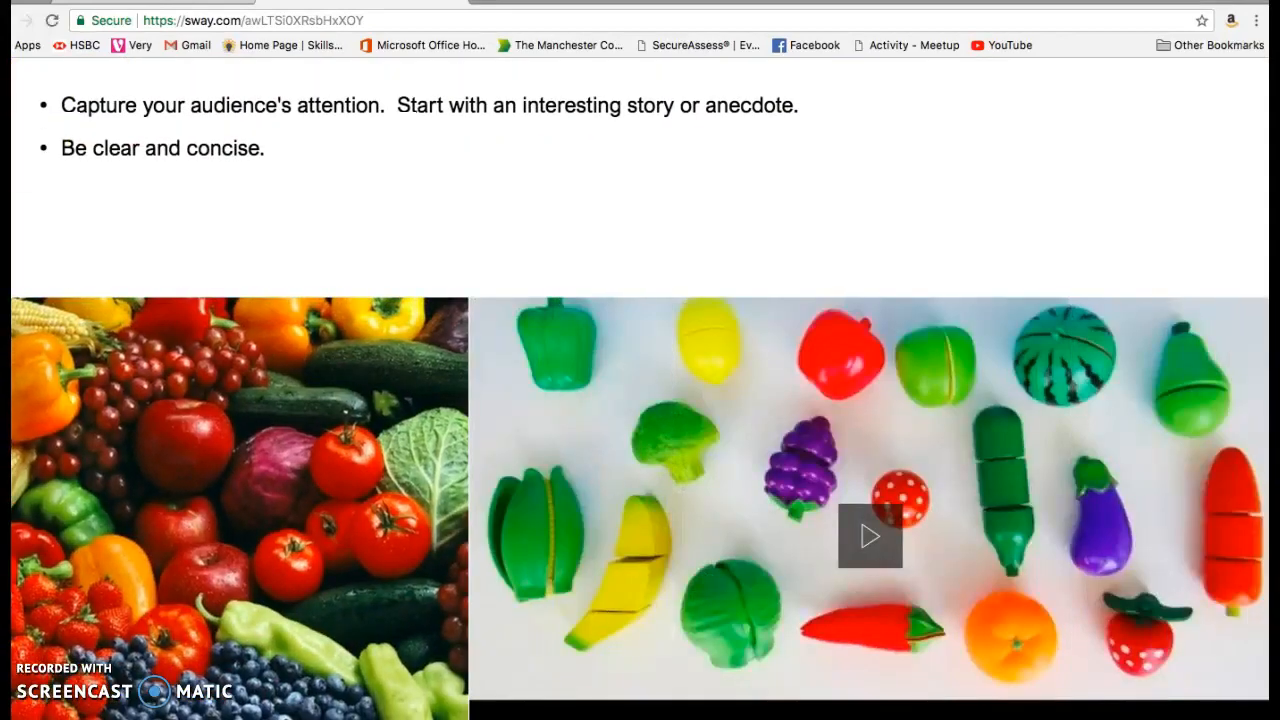
key(Right)
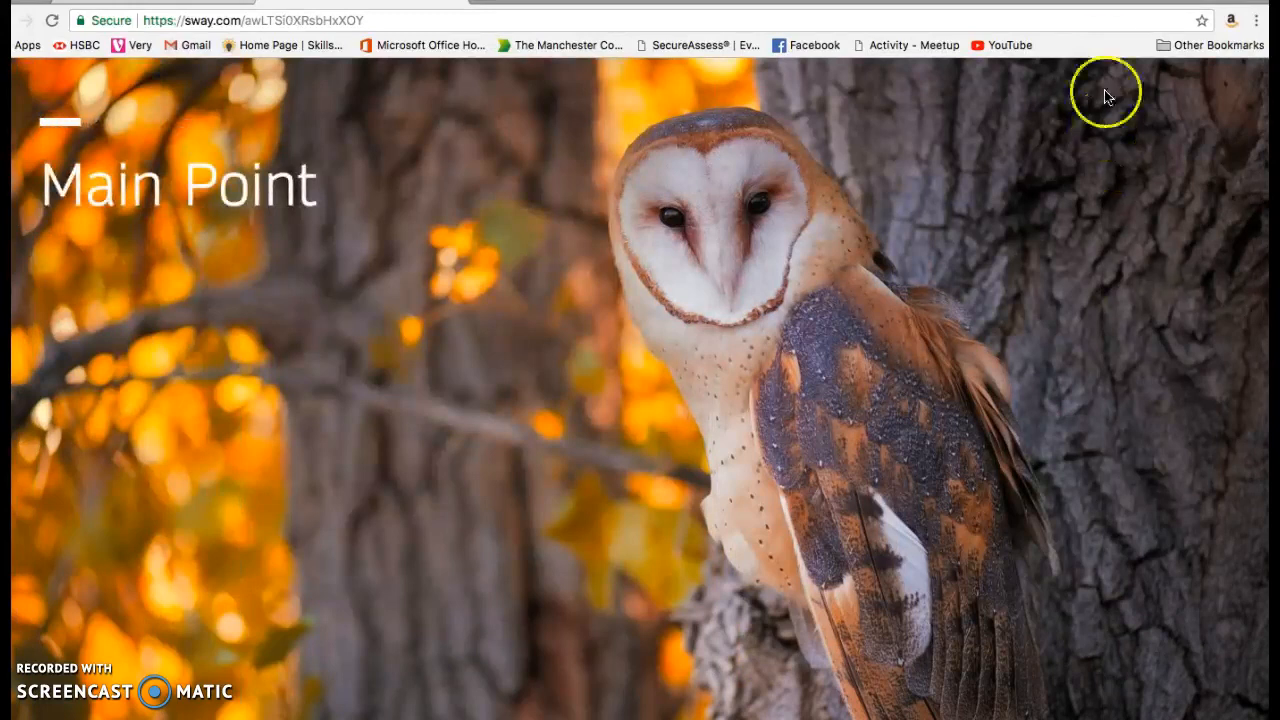
Set sharing to anyone with a link, select the view link and generate a visual link for the Sway.
mouse_move(1134, 138)
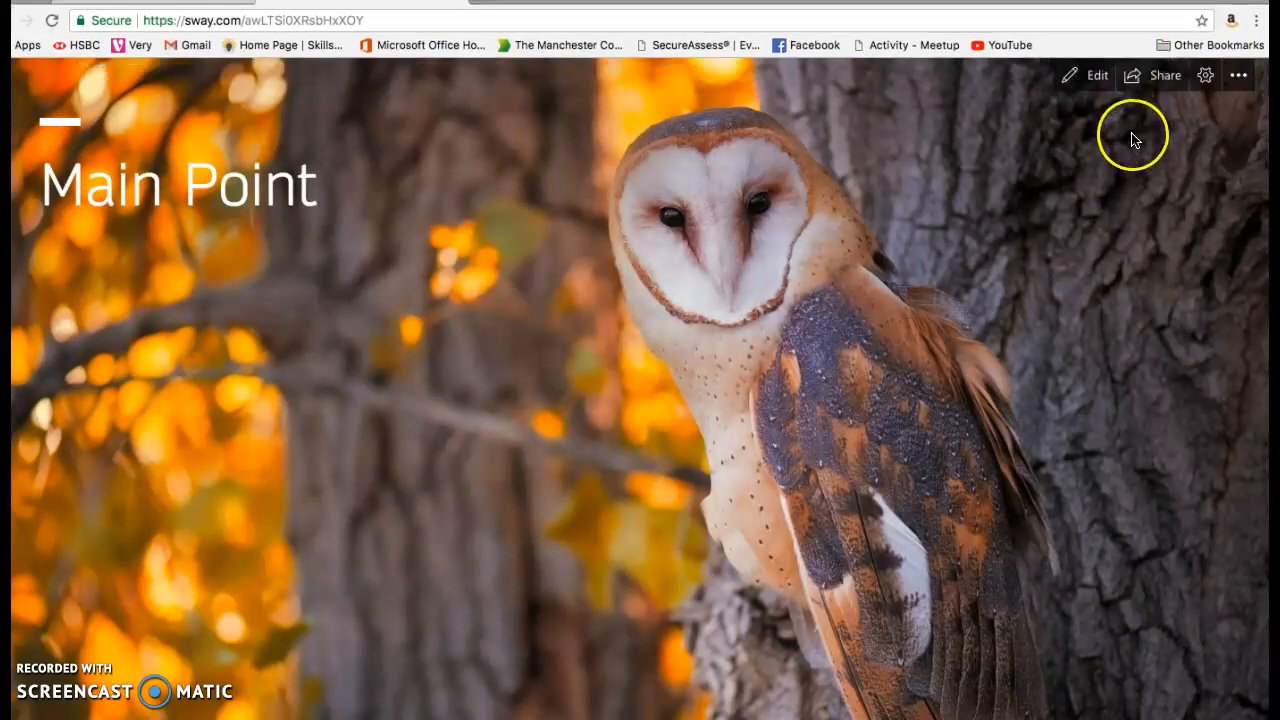
click(1152, 84)
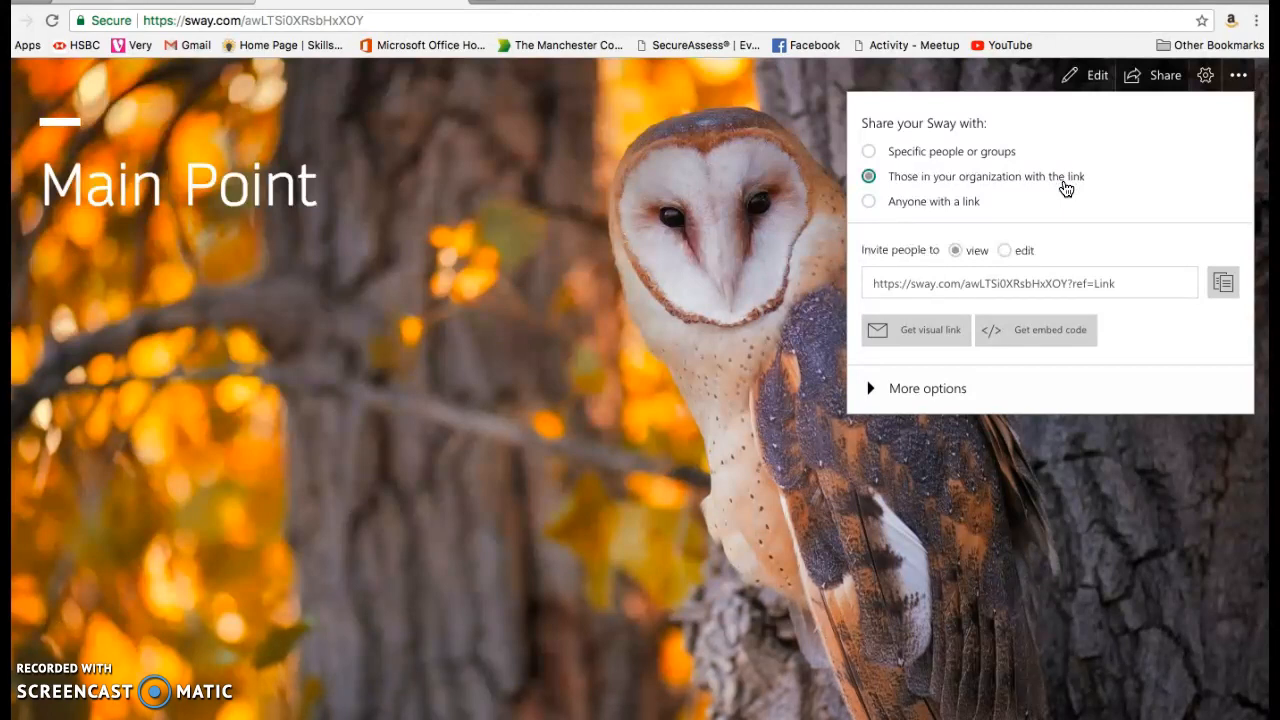
click(951, 201)
click(949, 204)
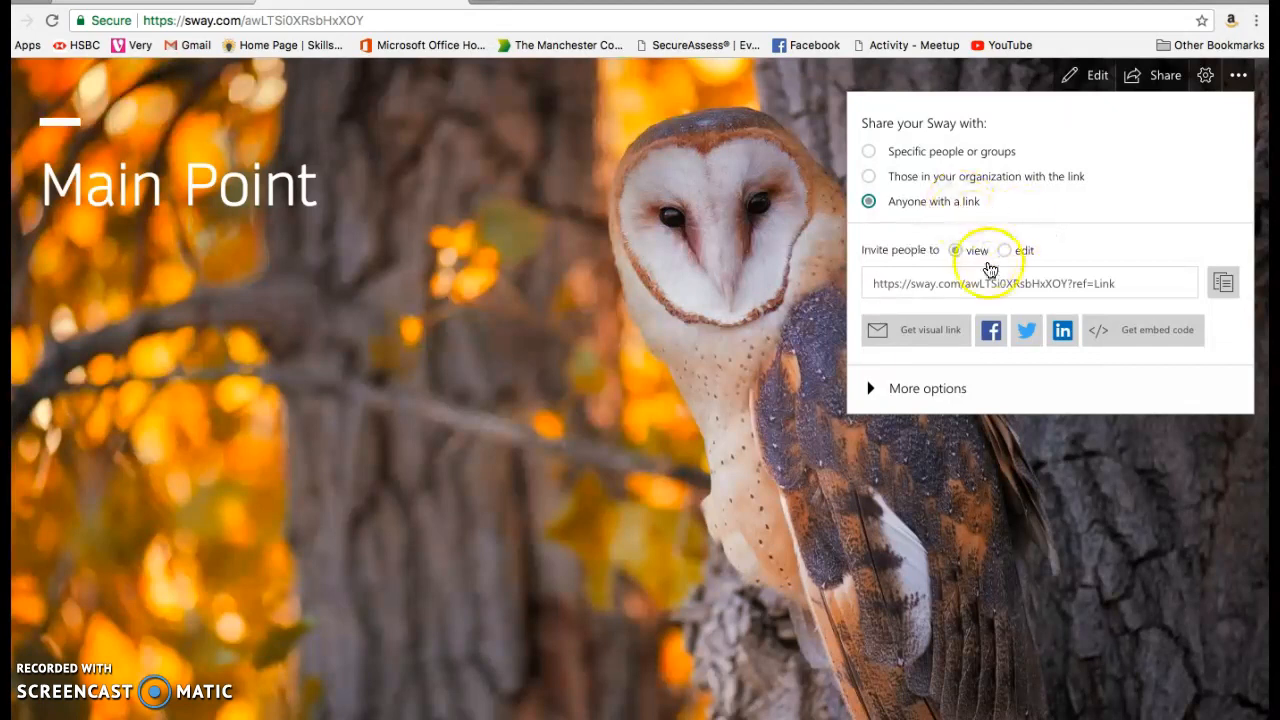
click(992, 284)
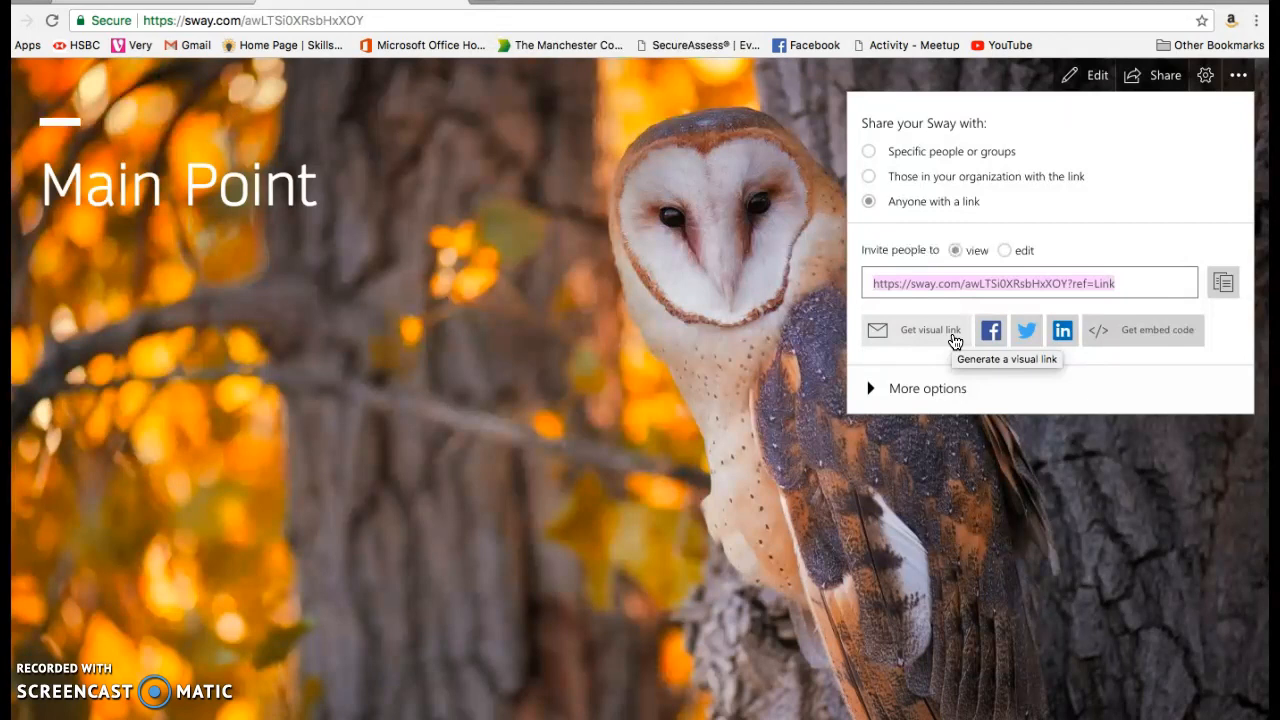
click(953, 338)
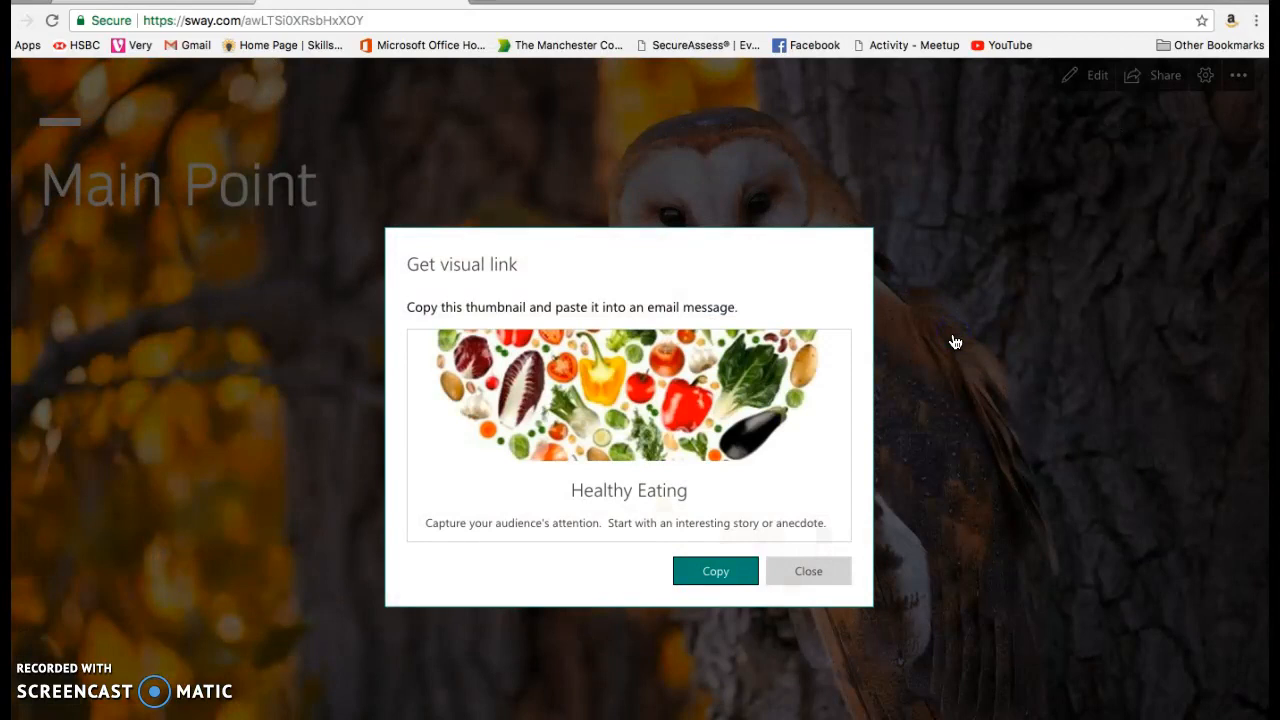
Copy the visual link thumbnail, and generate and copy the Sway's embed code.
click(718, 577)
click(795, 576)
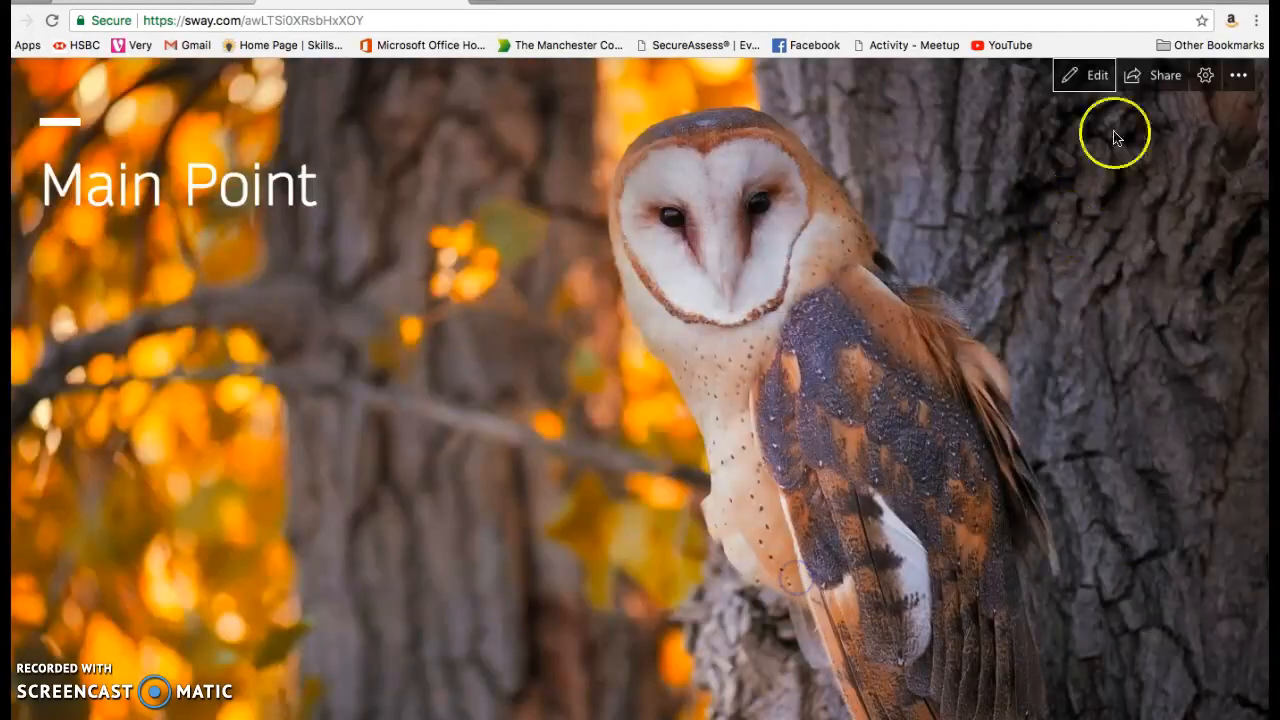
click(1164, 76)
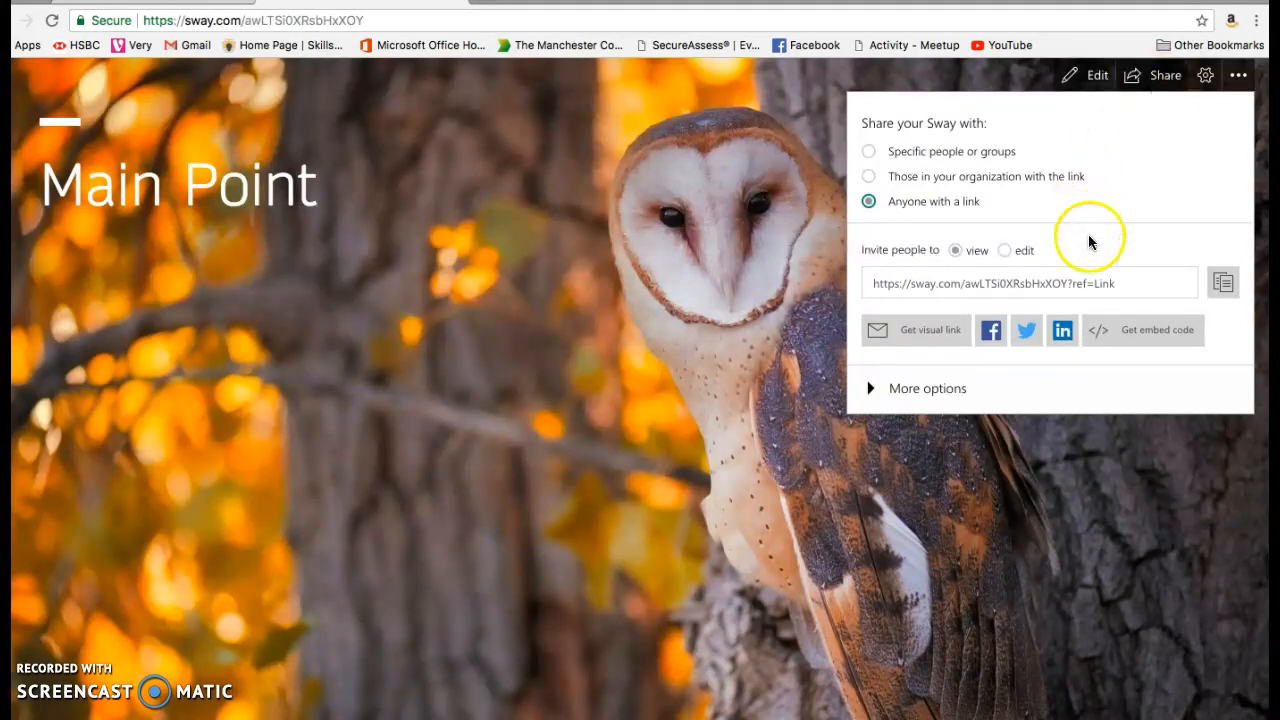
click(1124, 334)
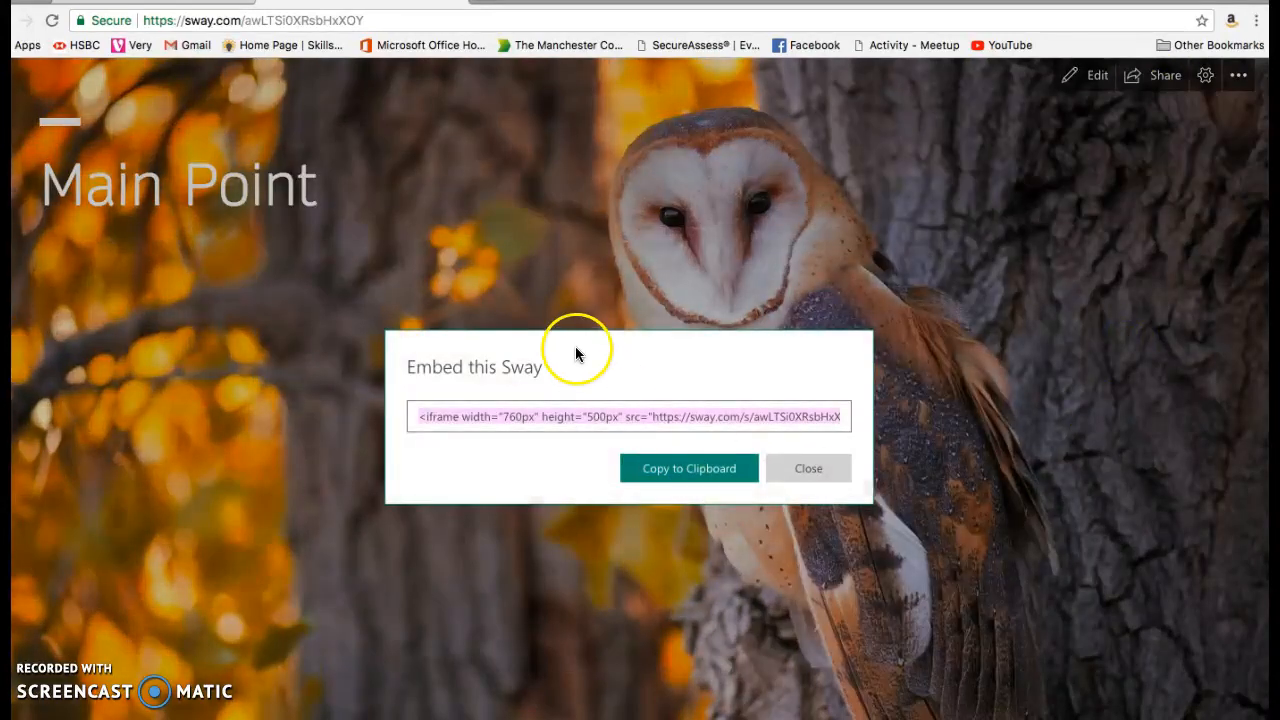
click(678, 472)
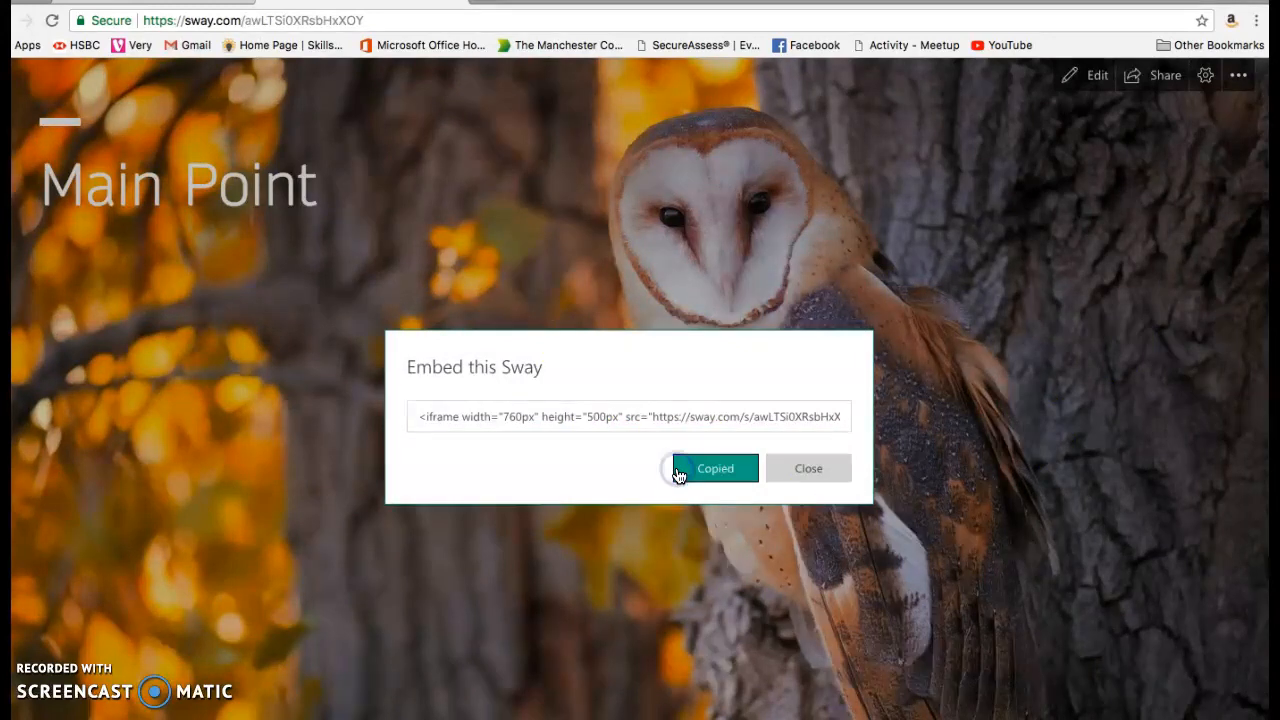
Switch to Moodle, open the first Functional English course in the course overview and turn editing on.
click(562, 48)
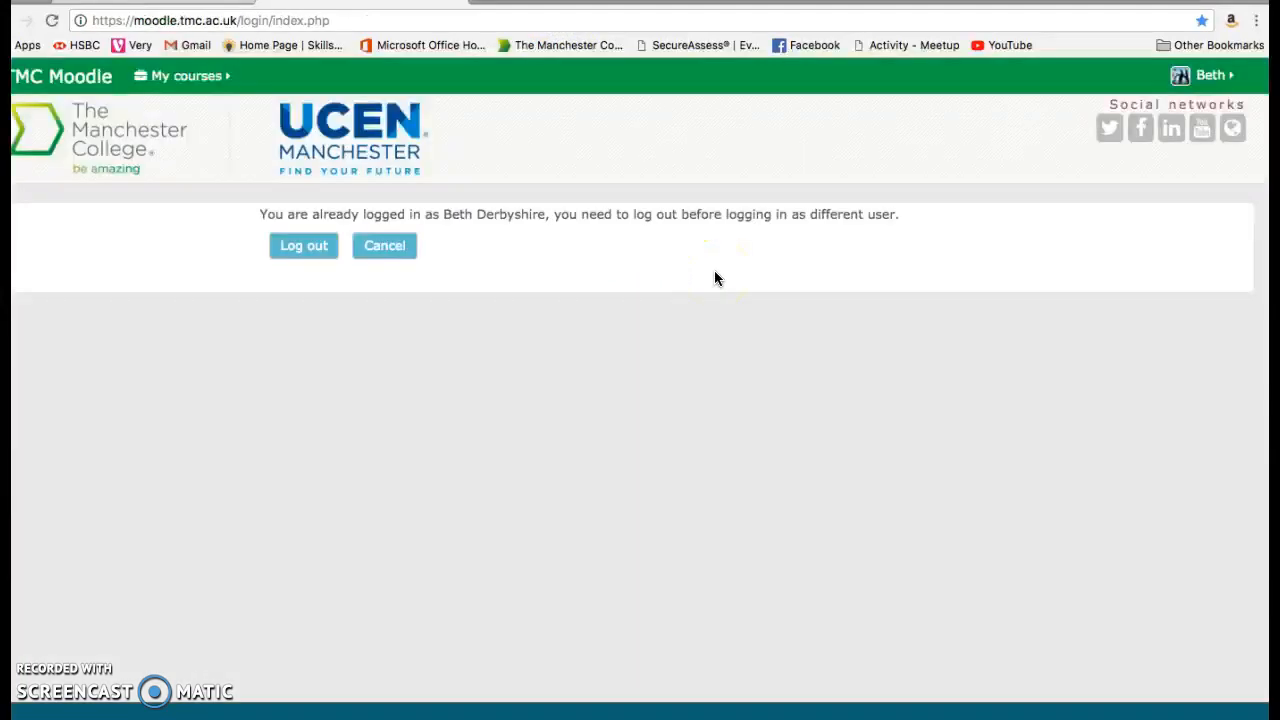
click(384, 246)
click(755, 296)
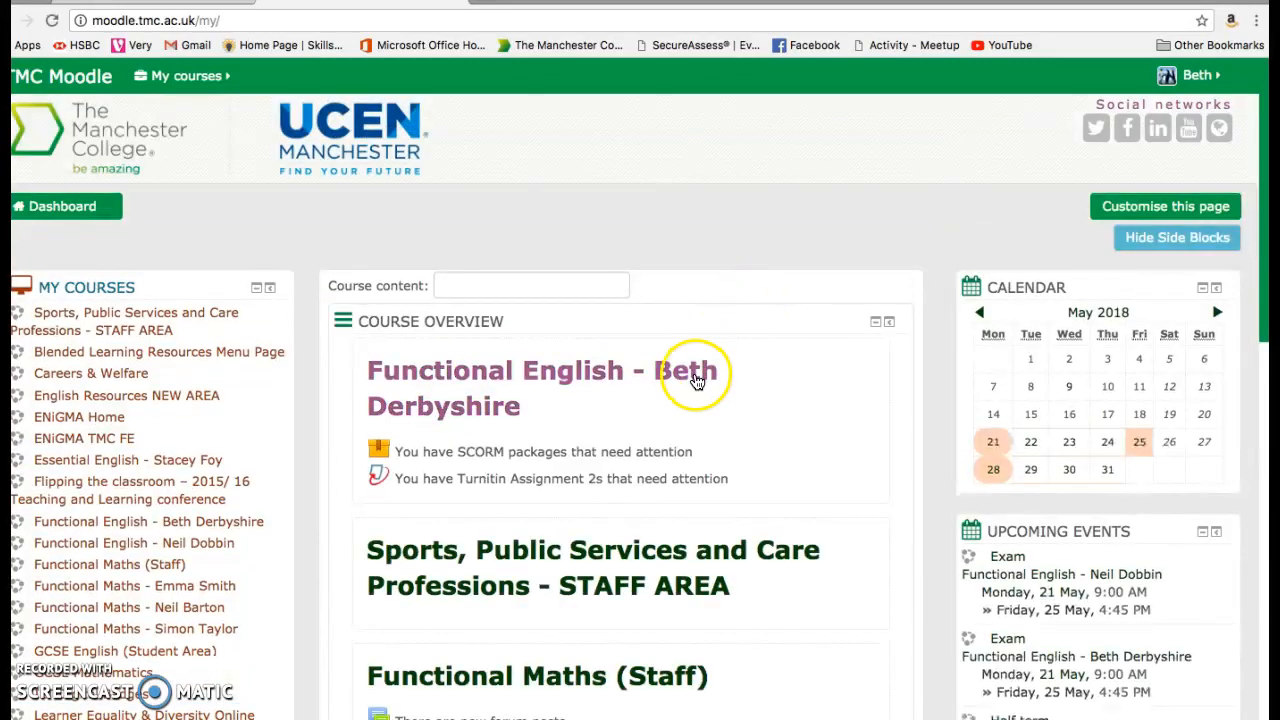
click(697, 381)
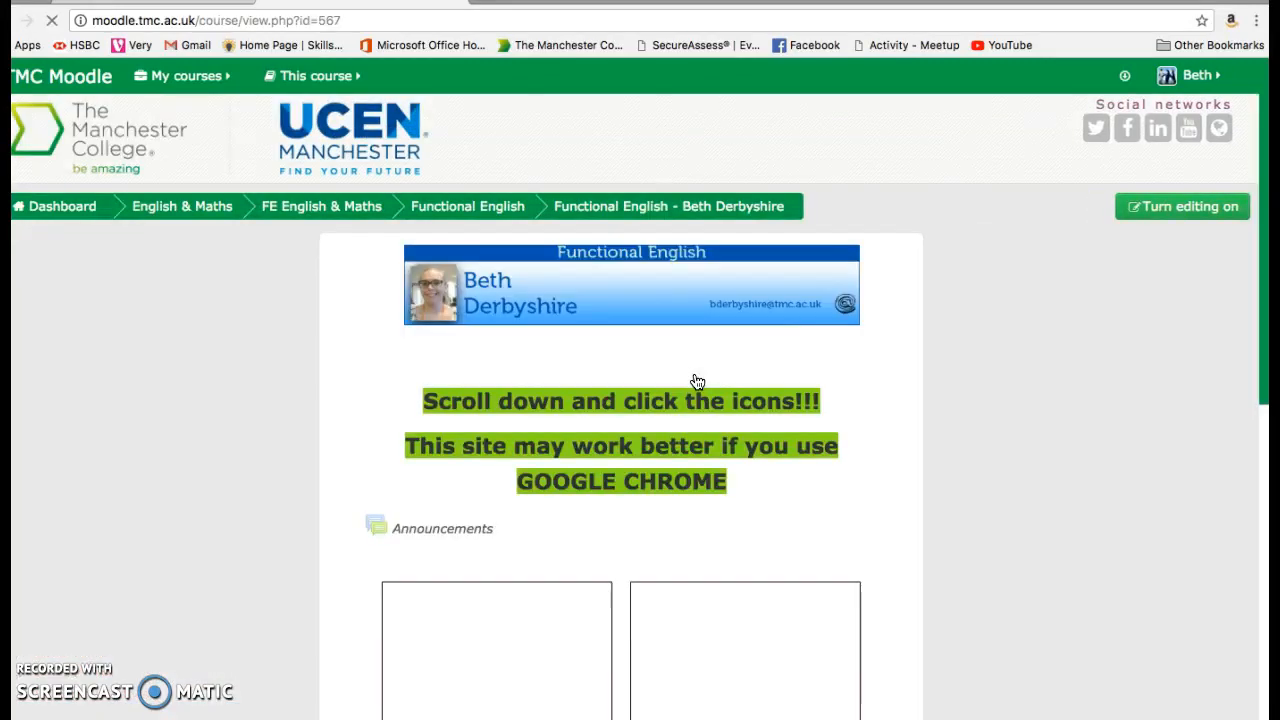
scroll(967, 353, down, 3)
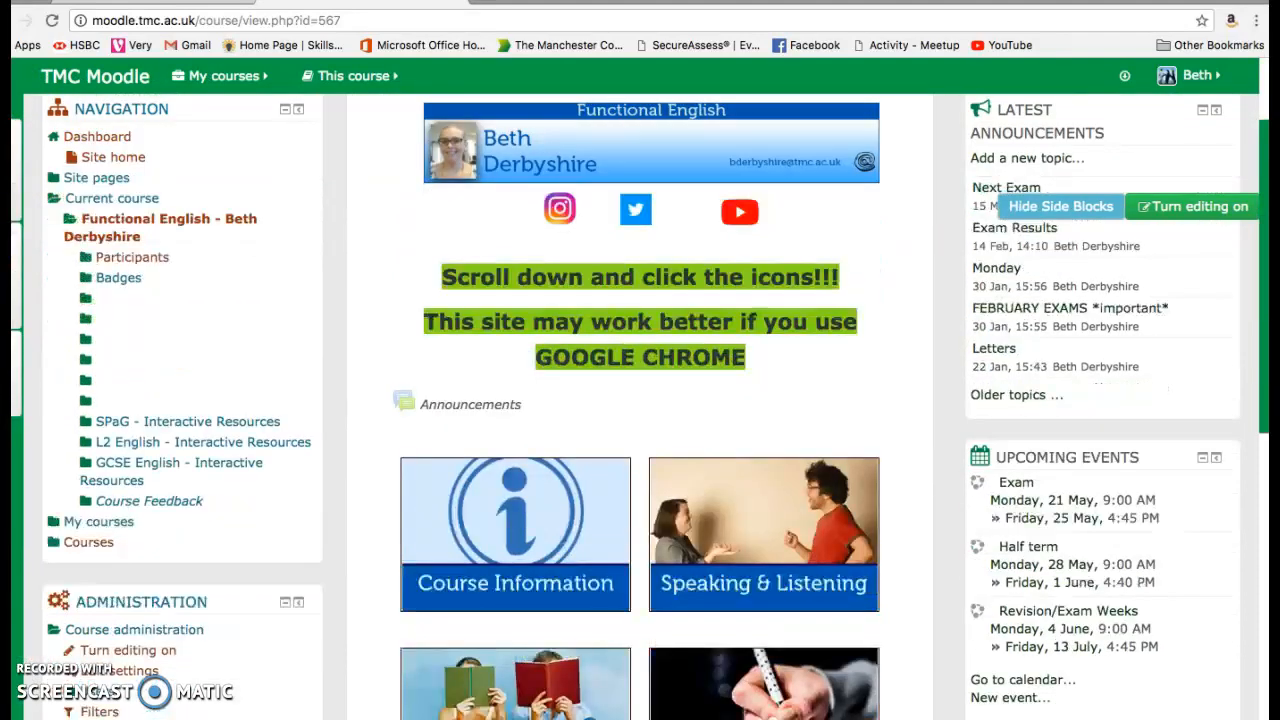
scroll(1194, 214, down, 2)
click(1194, 210)
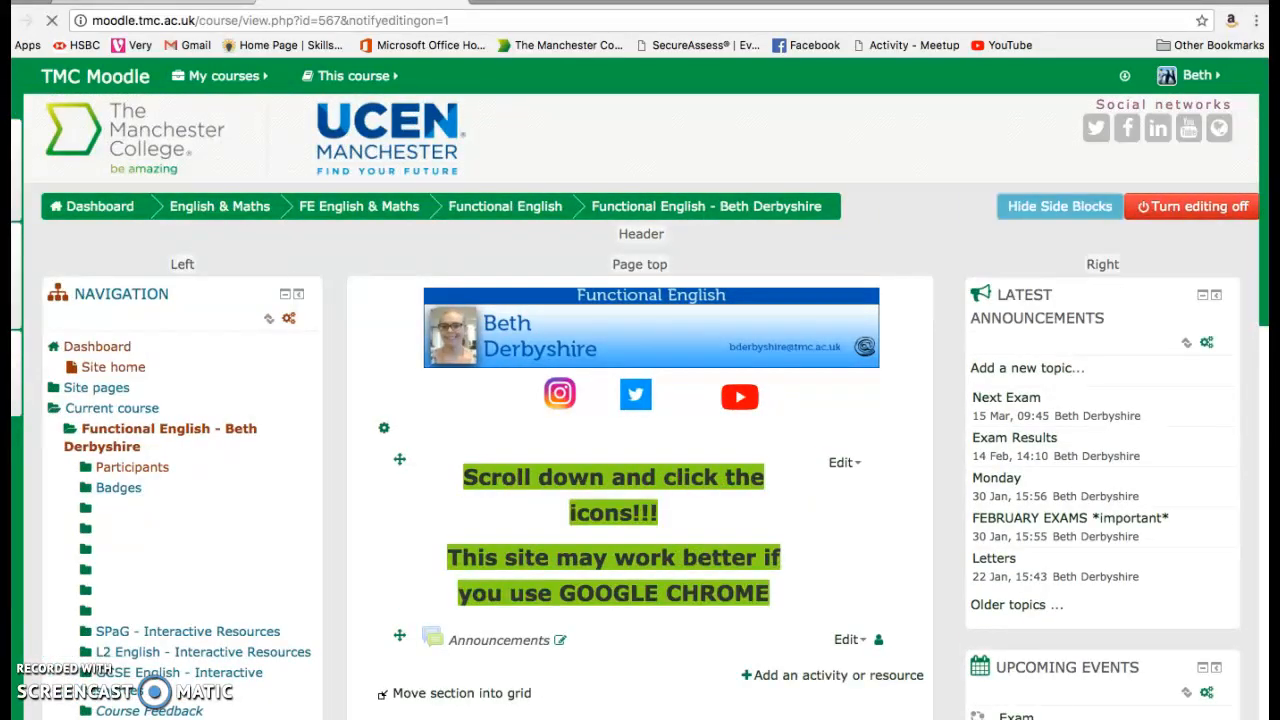
Start adding a new Page resource to the course's speaking and listening section.
scroll(397, 457, down, 10)
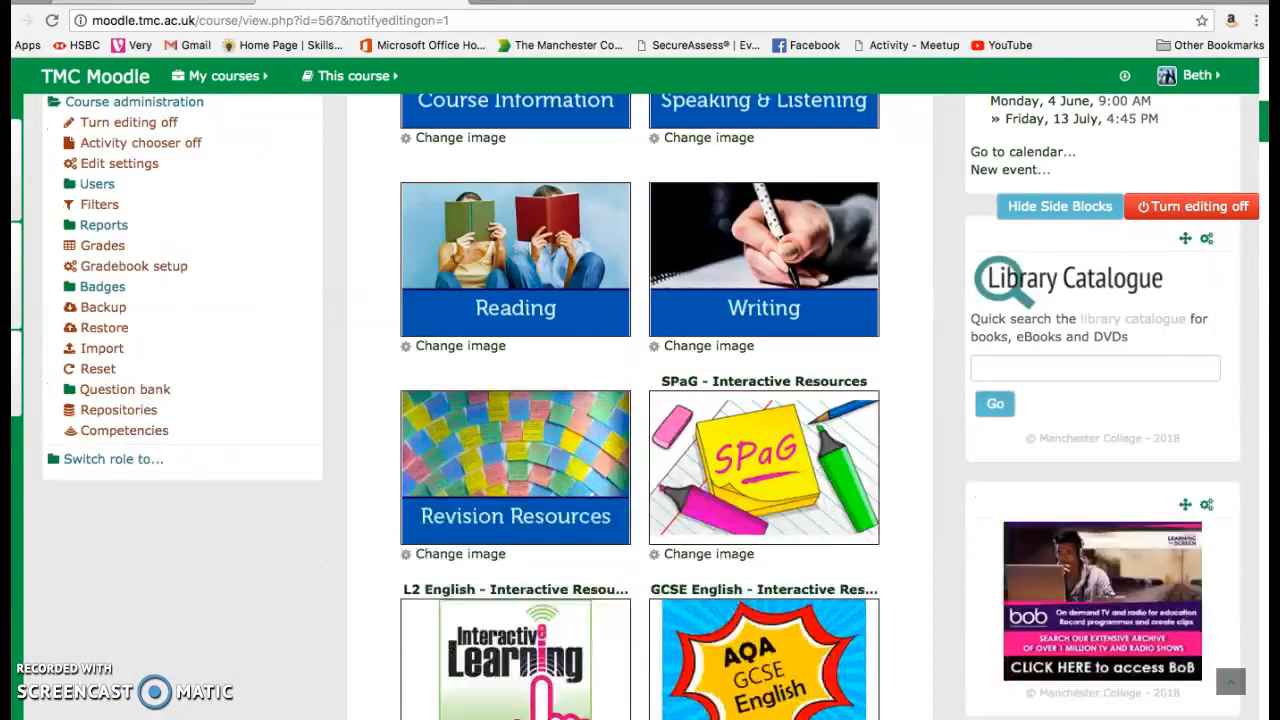
scroll(640, 406, down, 15)
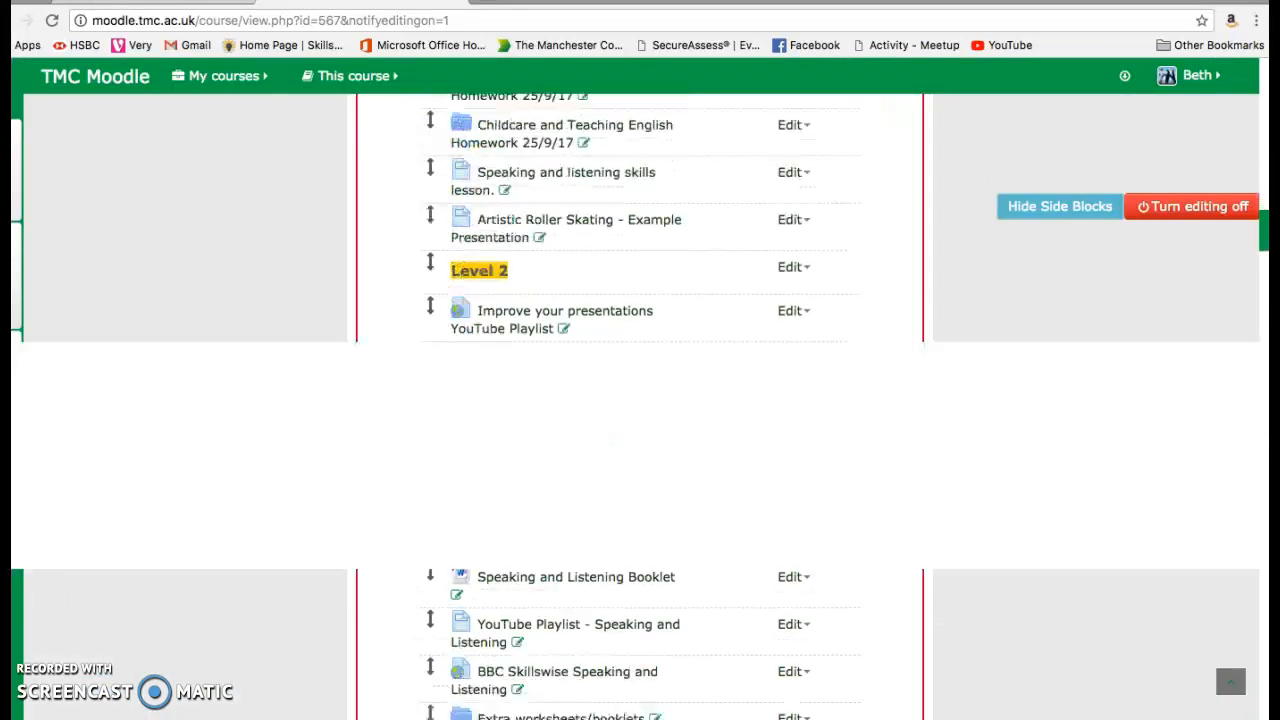
scroll(640, 400, down, 4)
click(778, 430)
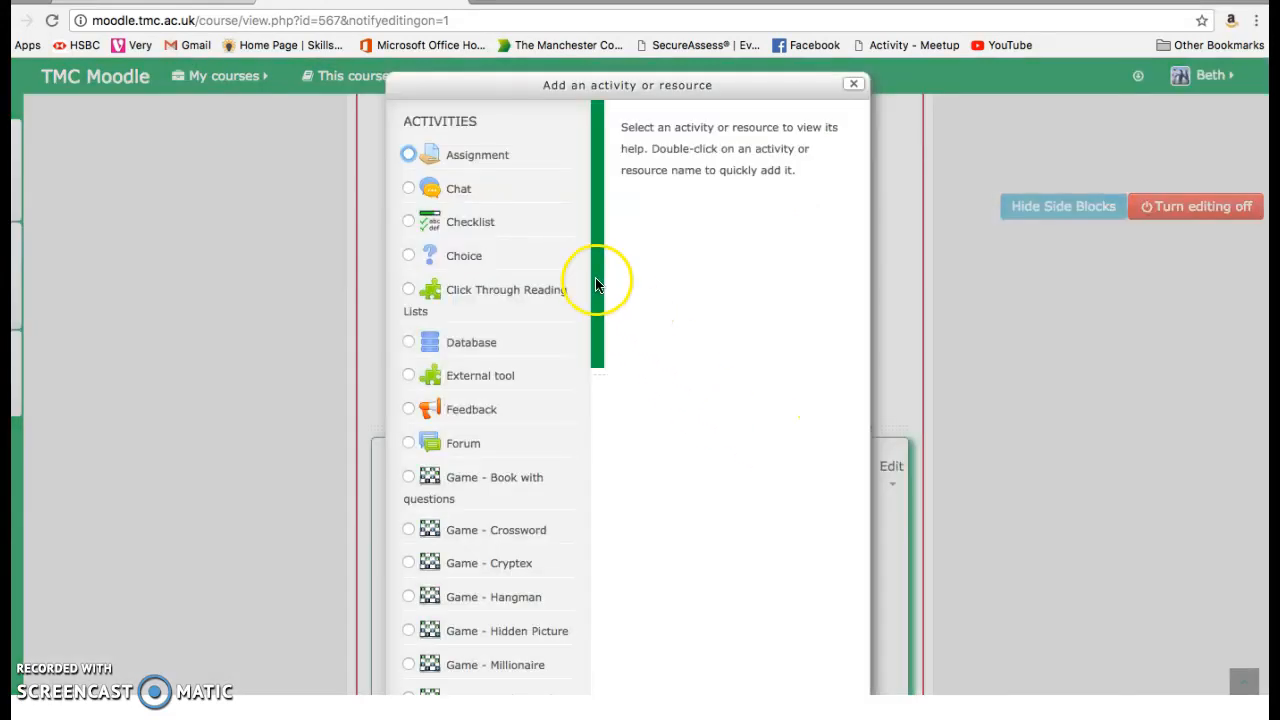
drag(597, 329, 606, 634)
click(602, 405)
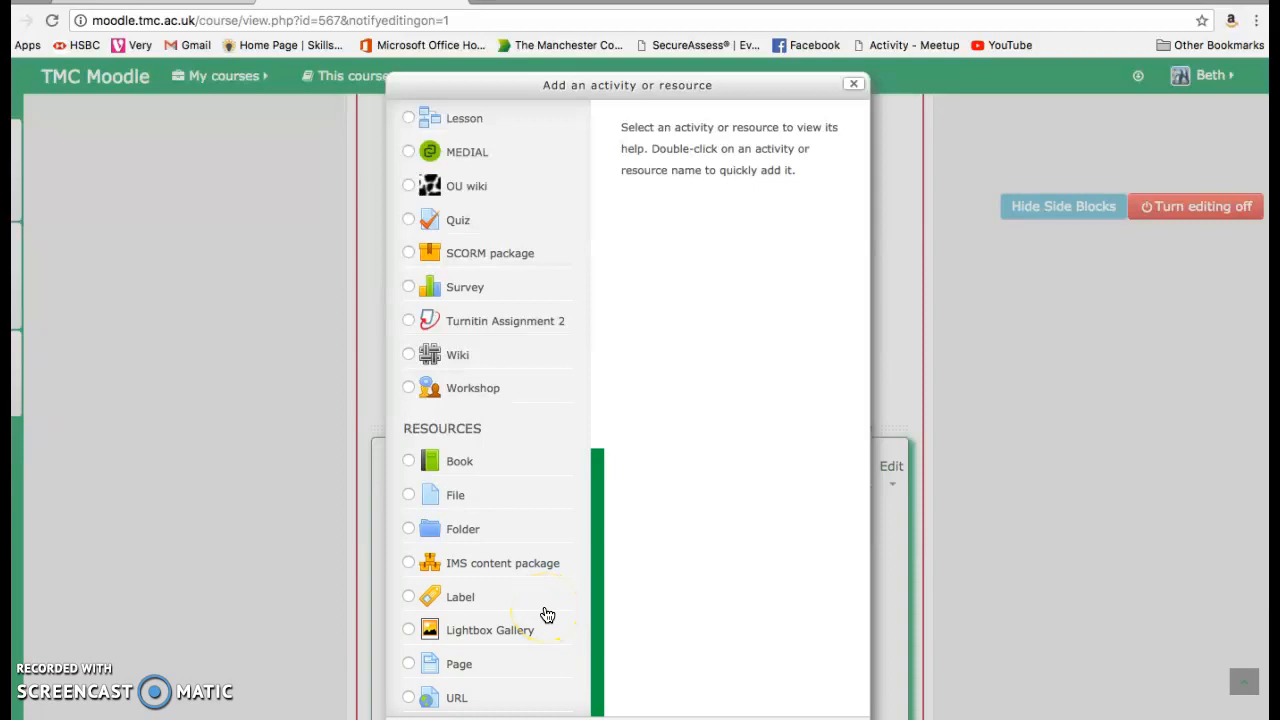
click(410, 666)
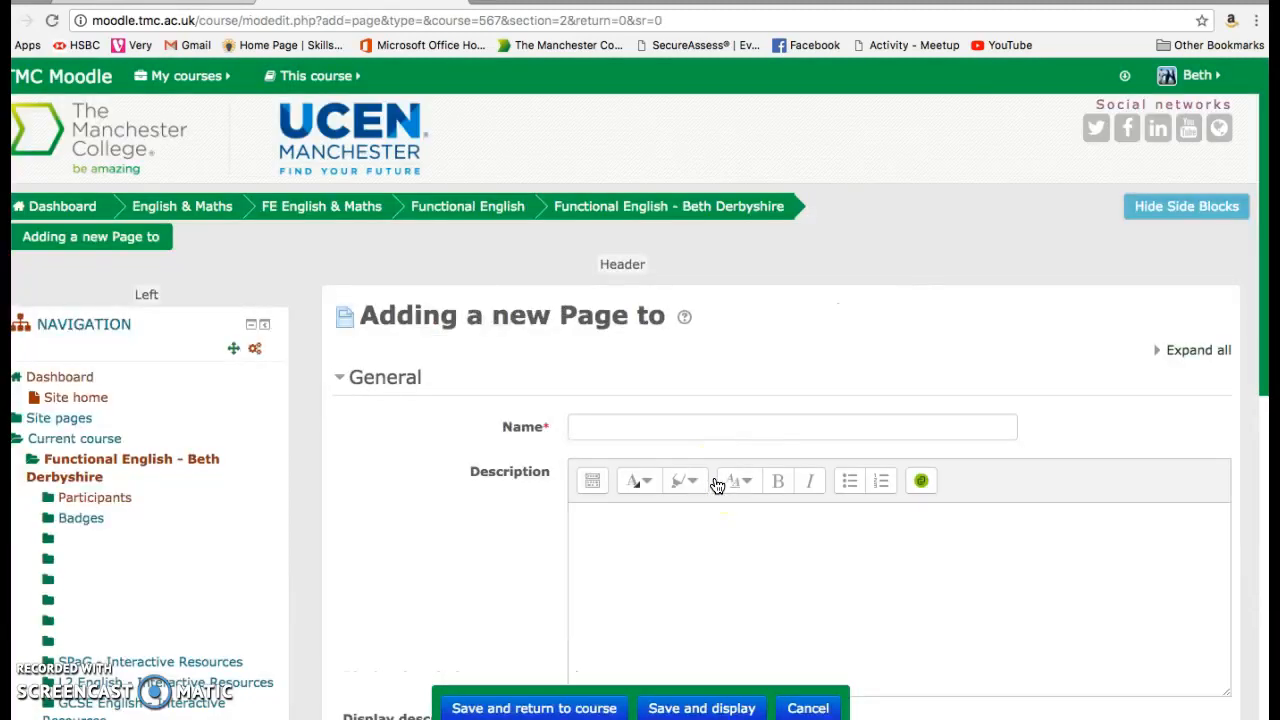
Name the new page Sway, leaving its description empty and not displayed on the course page.
click(701, 428)
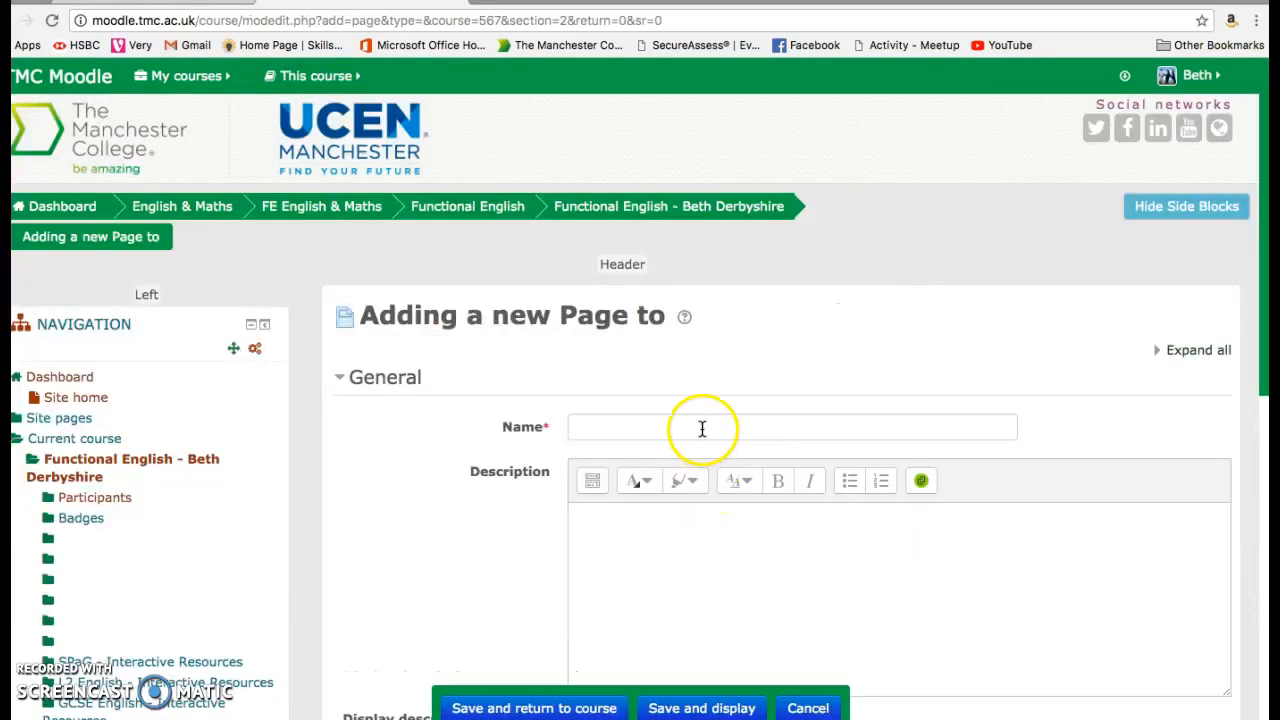
text(Sway)
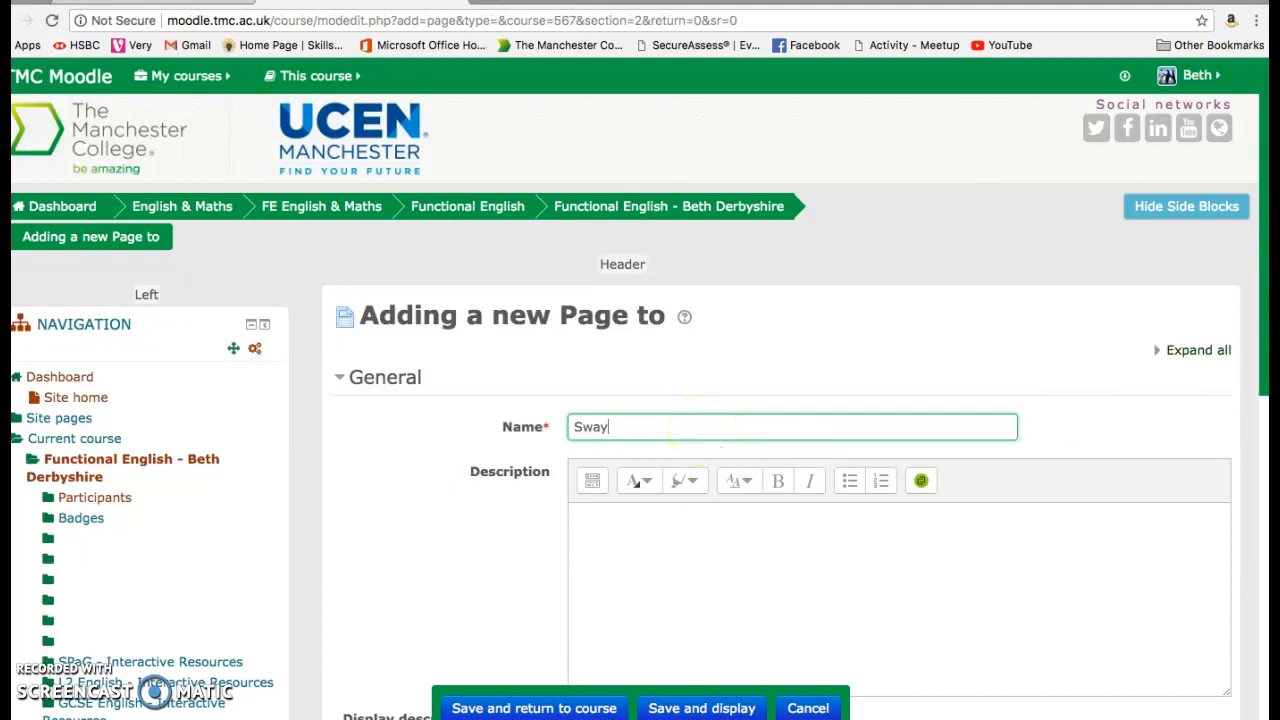
scroll(1257, 434, down, 5)
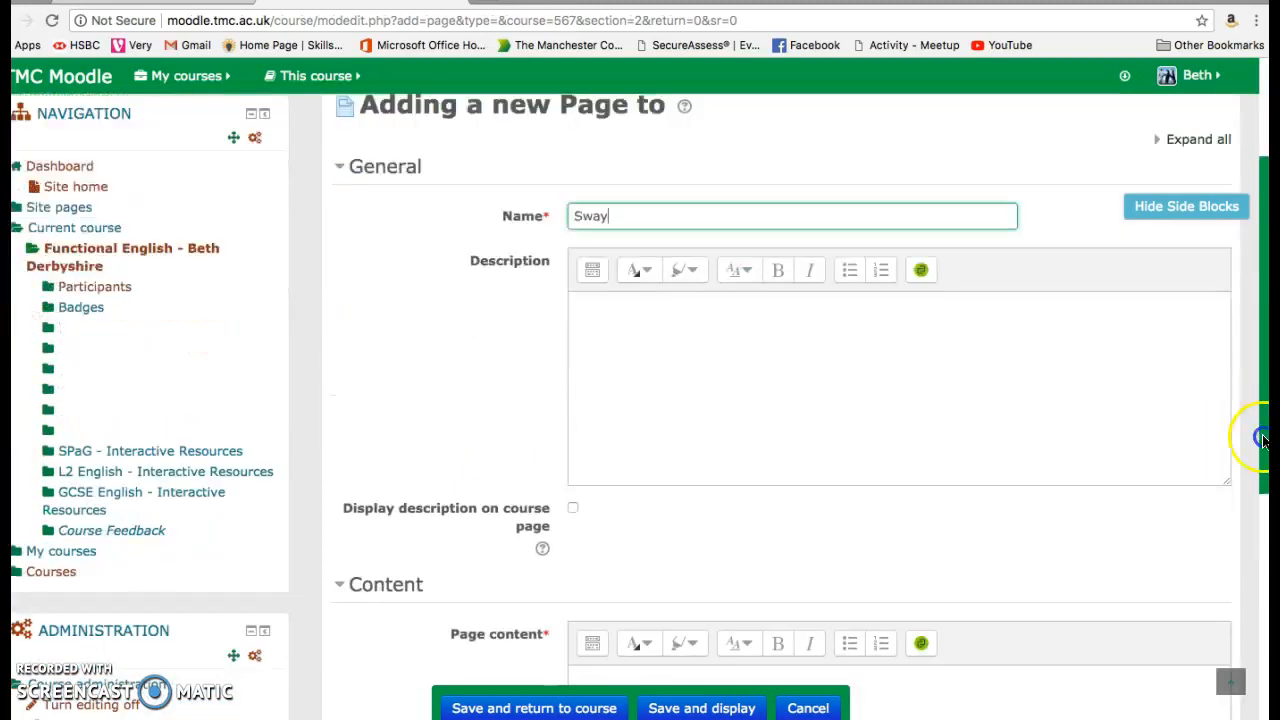
click(708, 242)
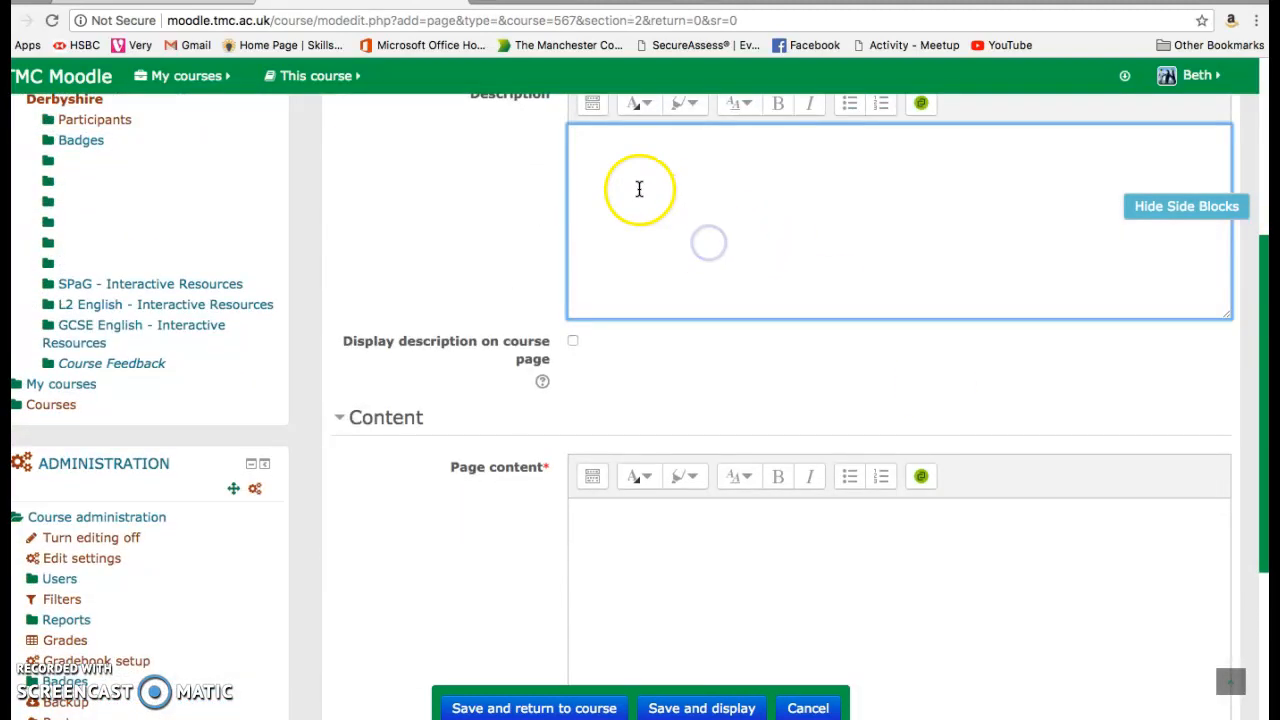
click(573, 343)
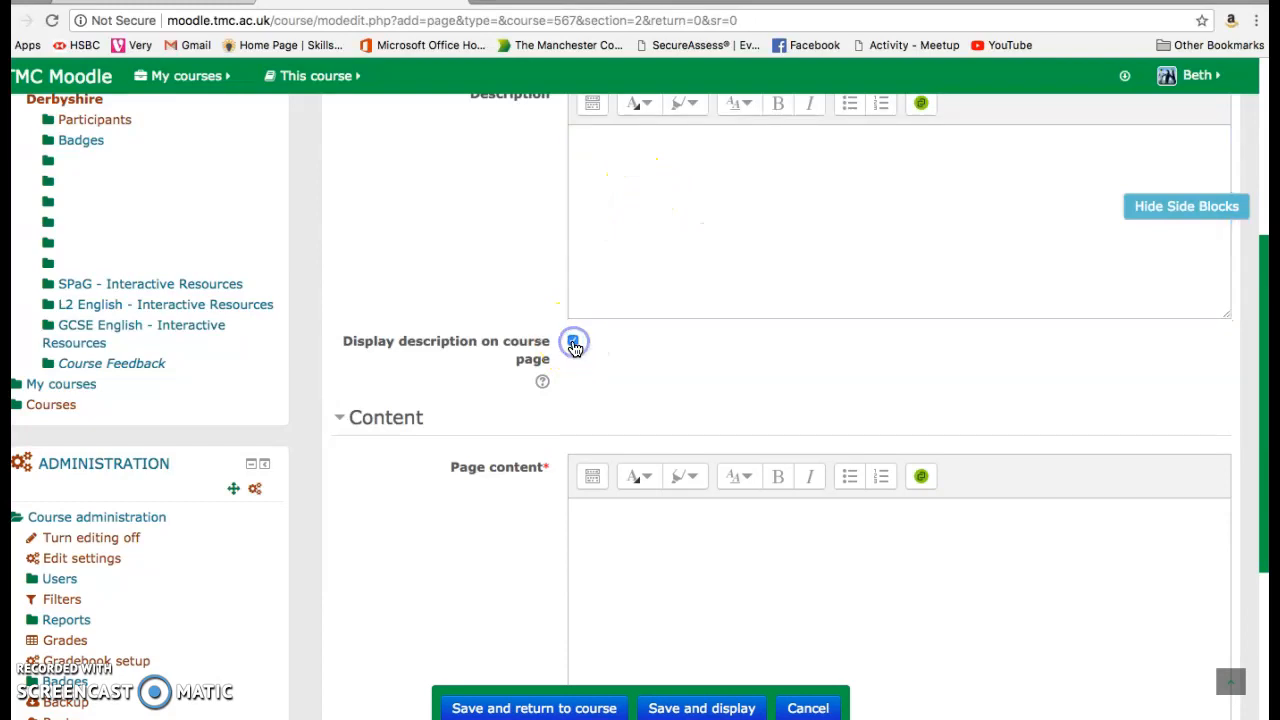
Paste the copied Sway embed code into the Page content as HTML source and return to the normal editor view.
click(1262, 368)
drag(1262, 368, 1257, 420)
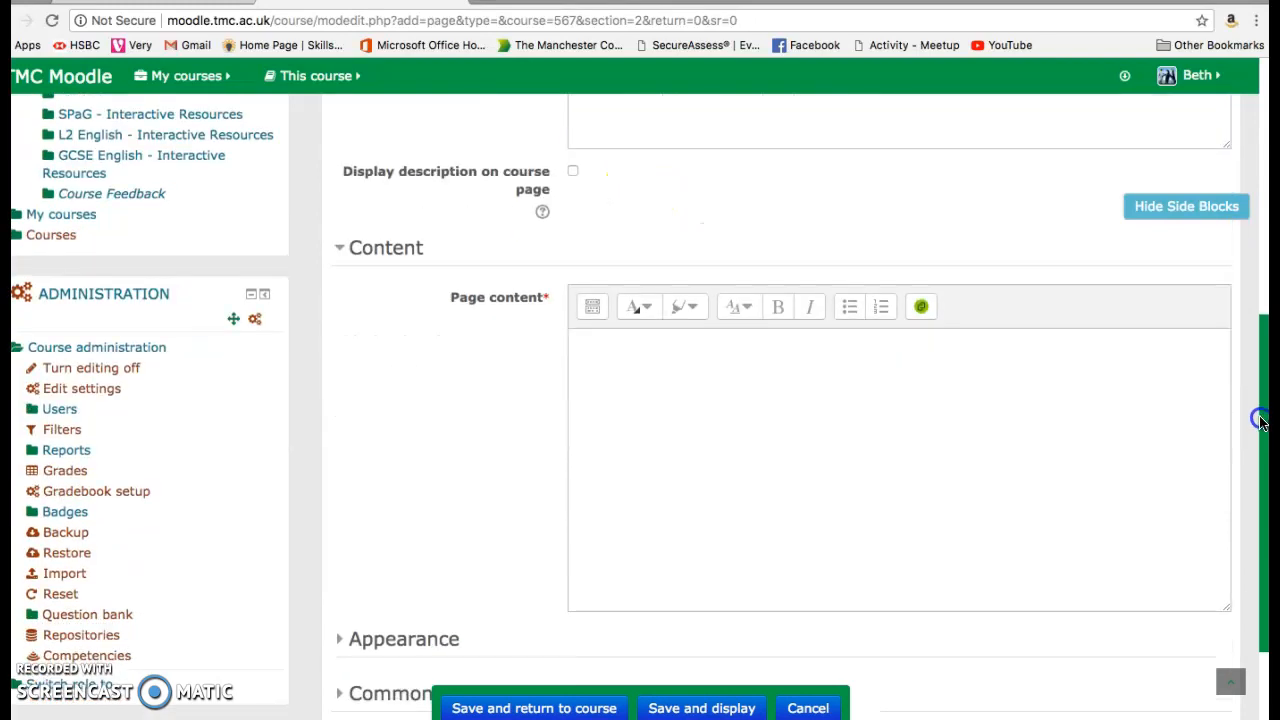
click(834, 363)
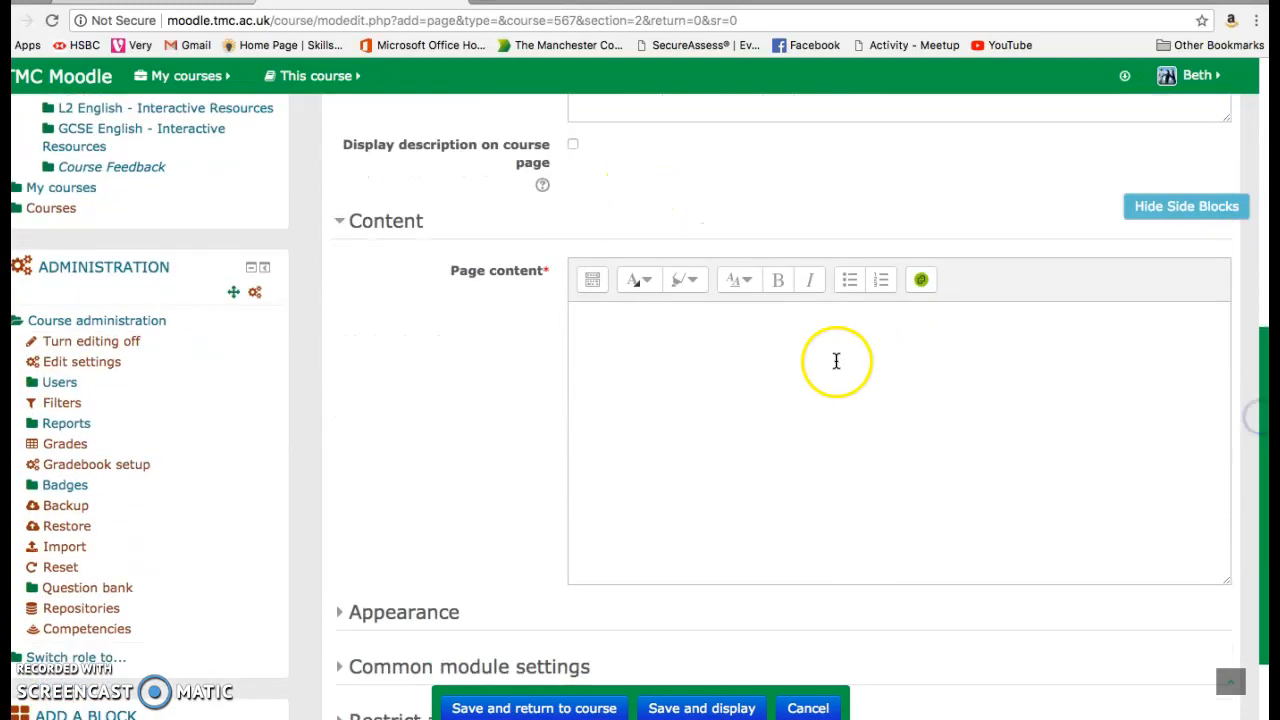
click(603, 290)
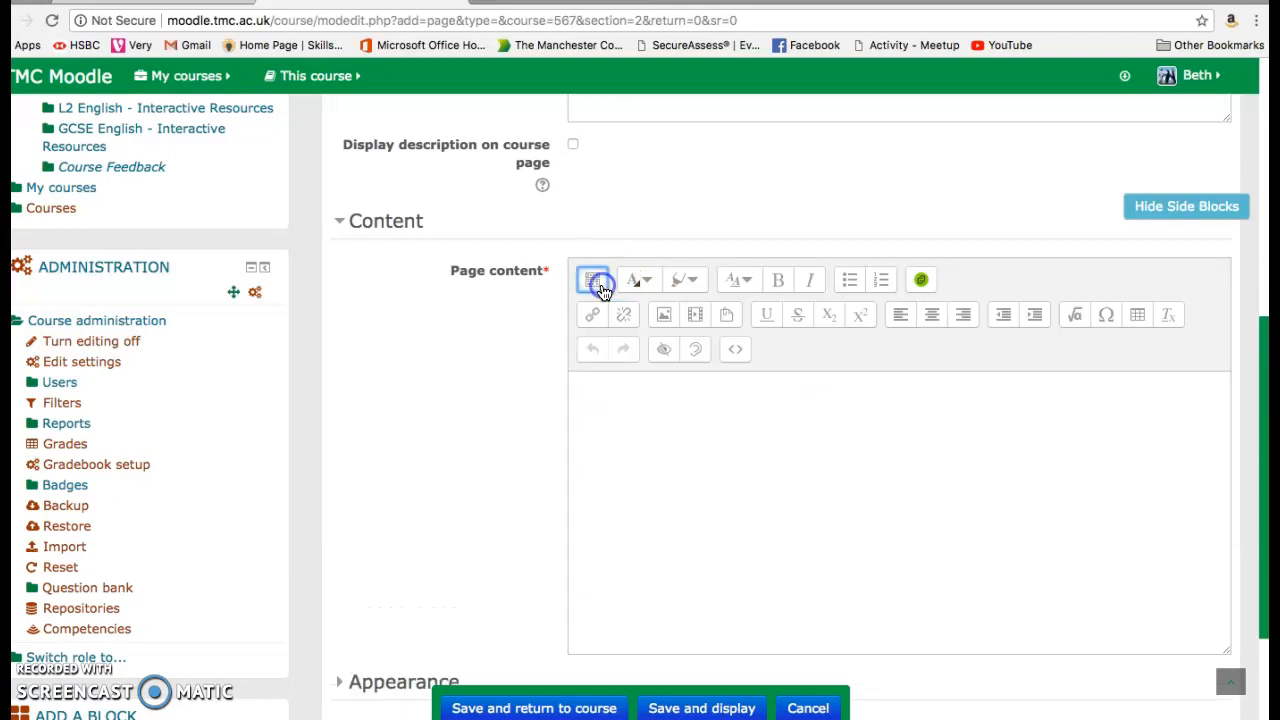
click(735, 359)
click(685, 431)
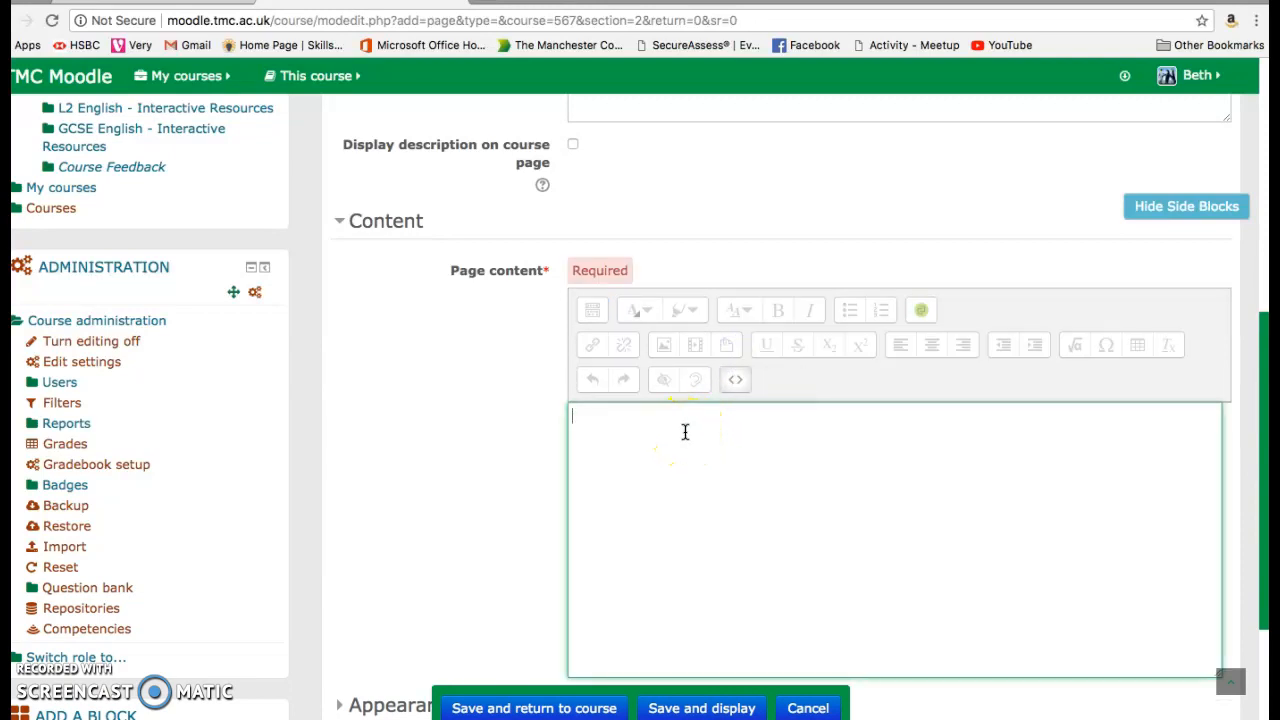
text(<iframe width="760px" height="500px" src="https://sway.com/s/awLTSi0XRsbHxXOY/embed" frameborder="0" marginheight="0" marginwidth="0" max-width="100%" sandbox="allow-forms allow-modals allow-orientation-lock allow-popups allow-same-origin allow-scripts" scrolling="no" style="border: none; max-width: 100%; max-height: 100vh" allowfullscreen mozallowfullscreen msallowfullscreen webkitallowfullscreen></iframe>)
click(735, 380)
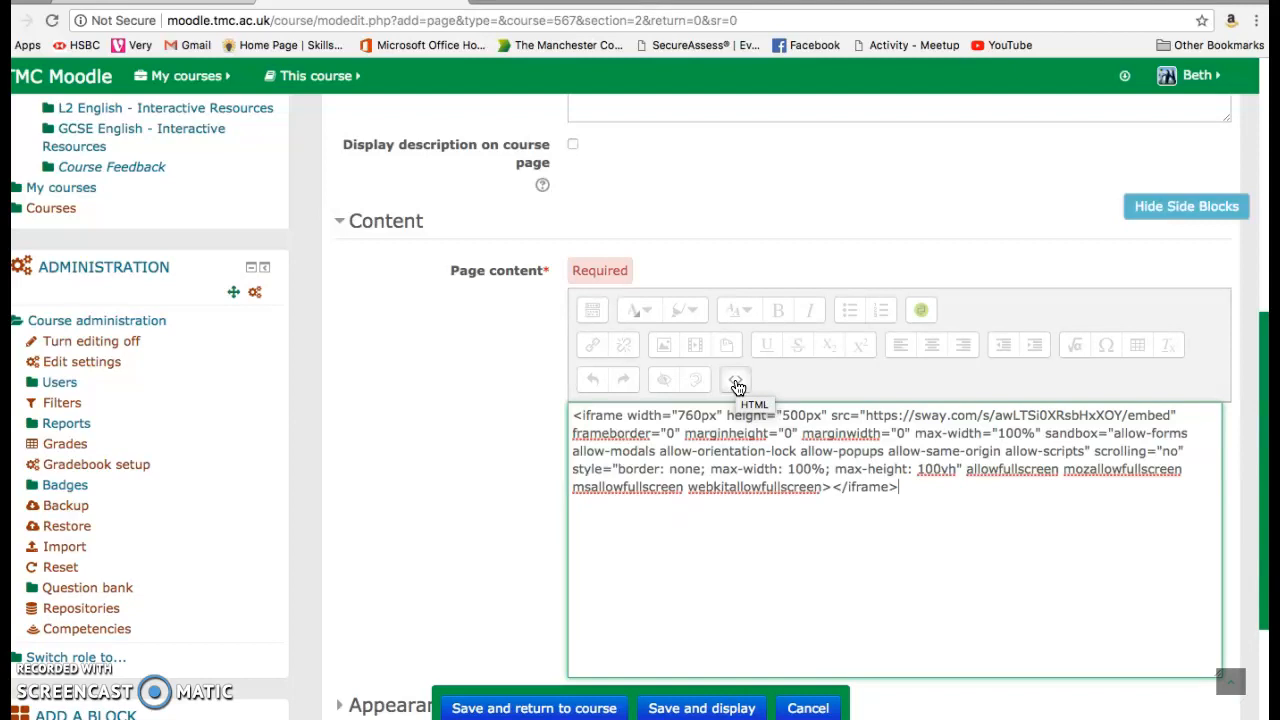
click(740, 352)
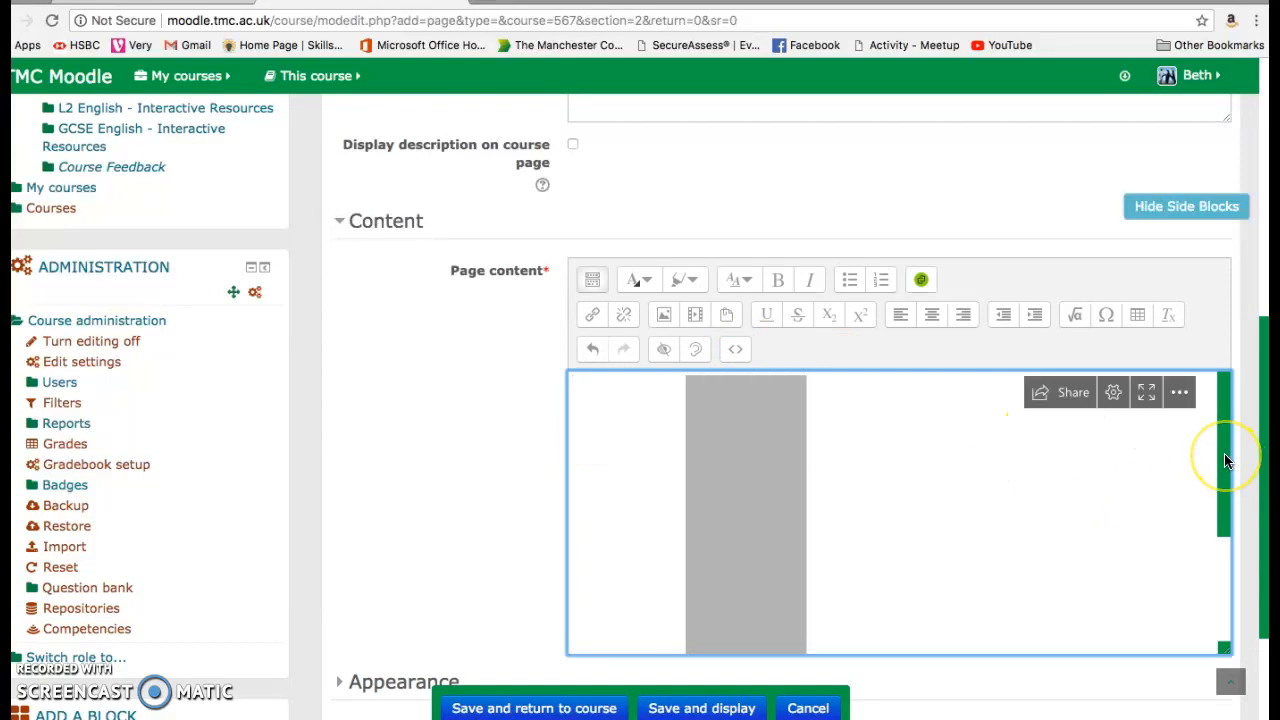
Save and display the page, and advance the embedded Healthy Eating presentation two sections.
mouse_move(1228, 462)
mouse_down()
mouse_move(1232, 575)
mouse_move(1237, 414)
mouse_move(1237, 523)
mouse_up()
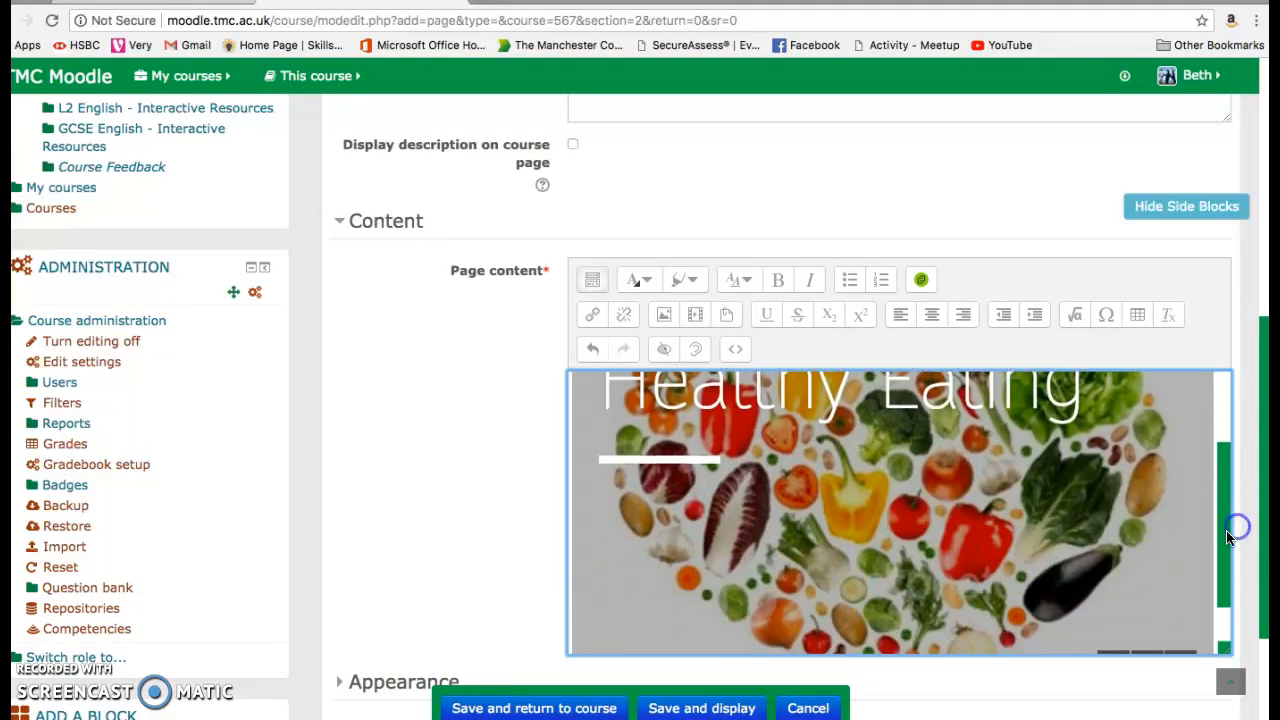
click(668, 708)
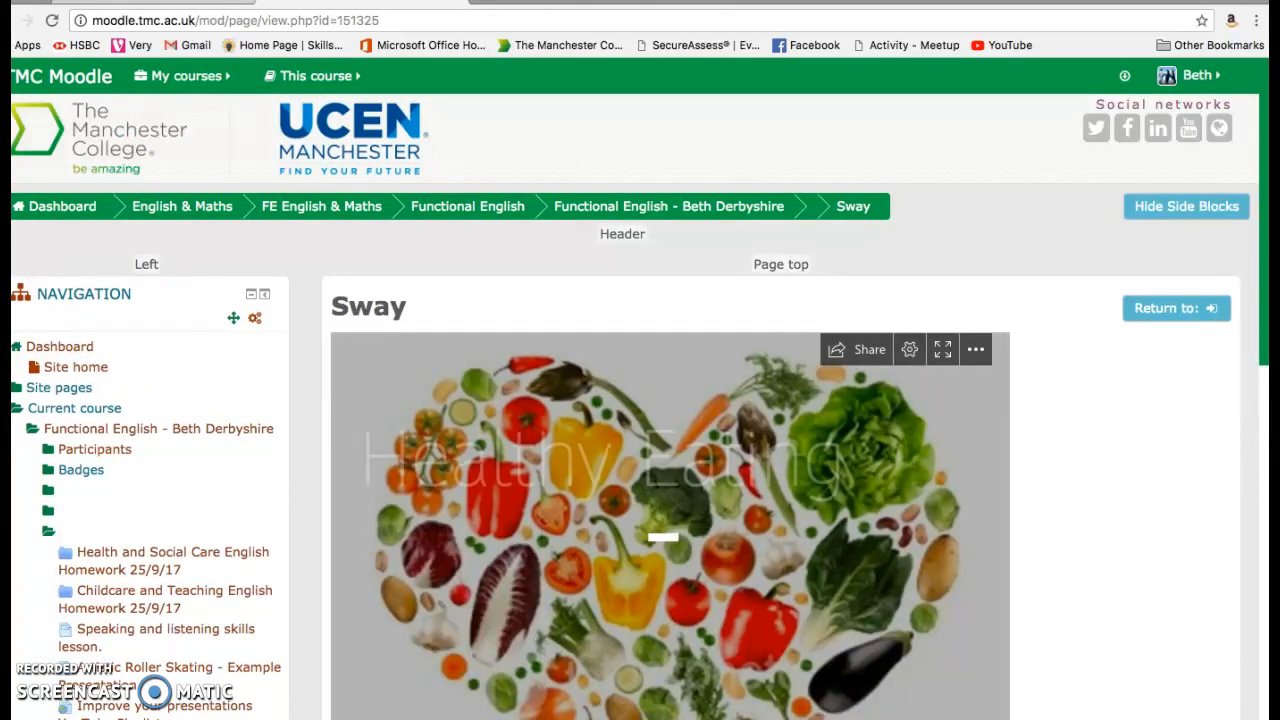
scroll(998, 520, down, 1)
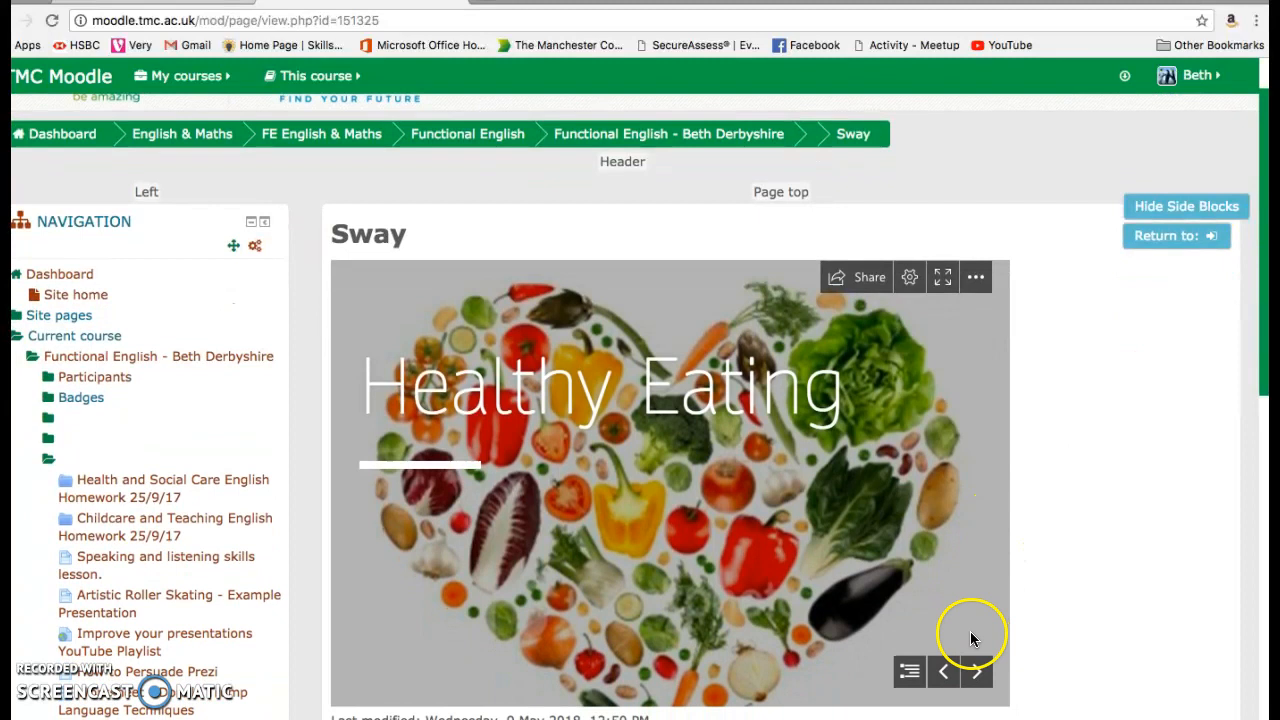
click(975, 672)
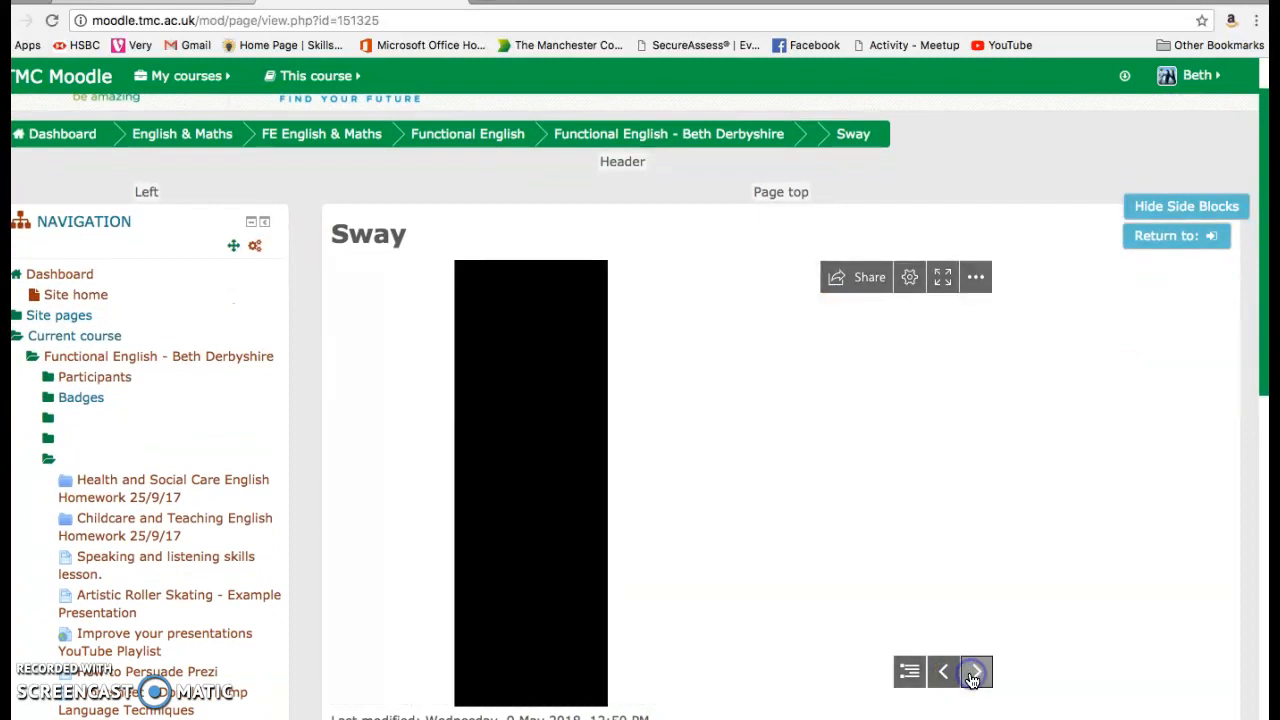
click(975, 672)
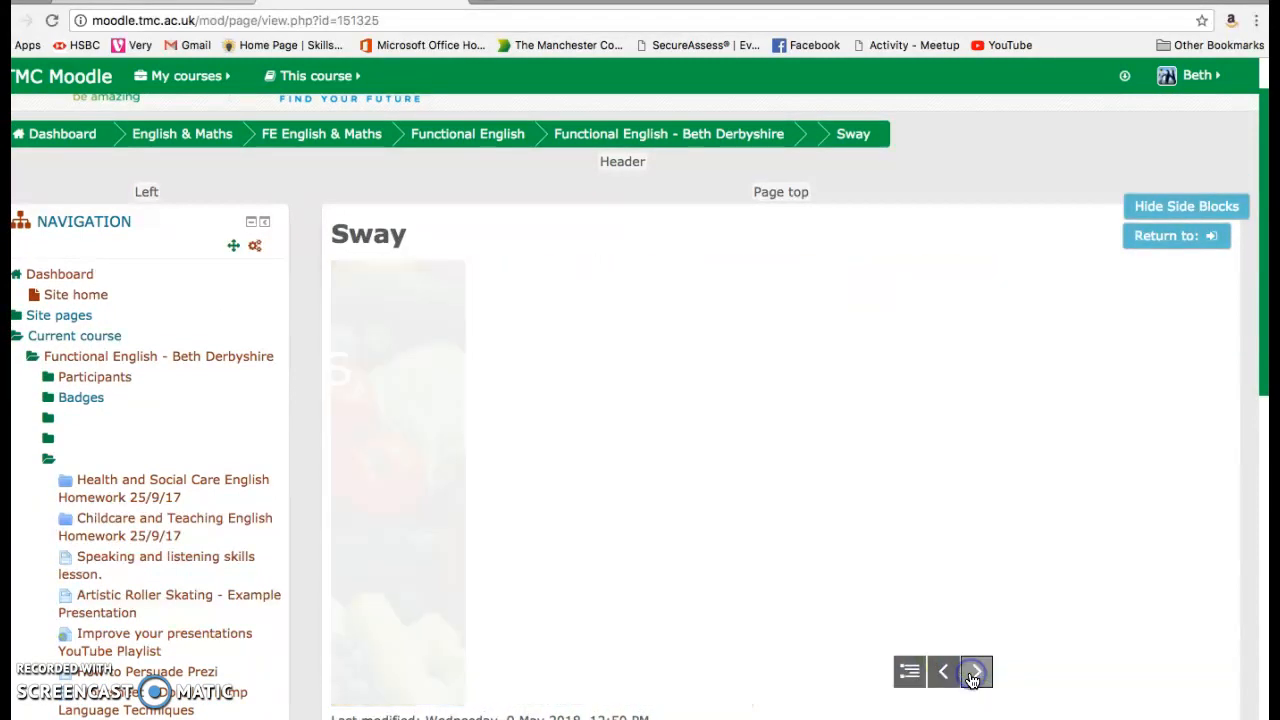